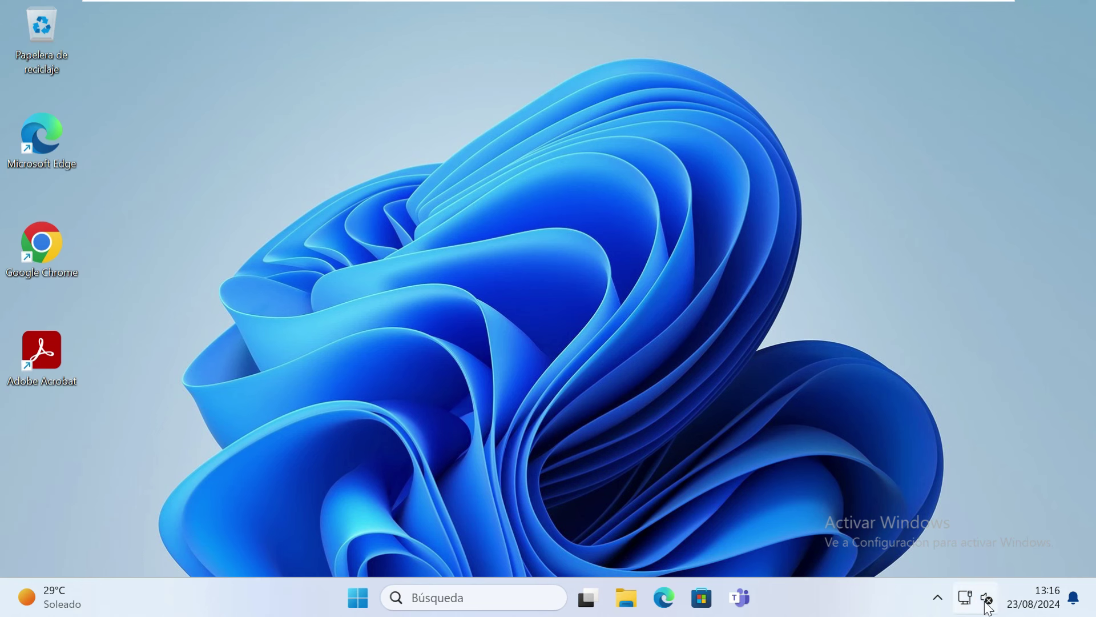
Check the audio device status and the volume control in the system tray's quick settings.
mouse_move(986, 601)
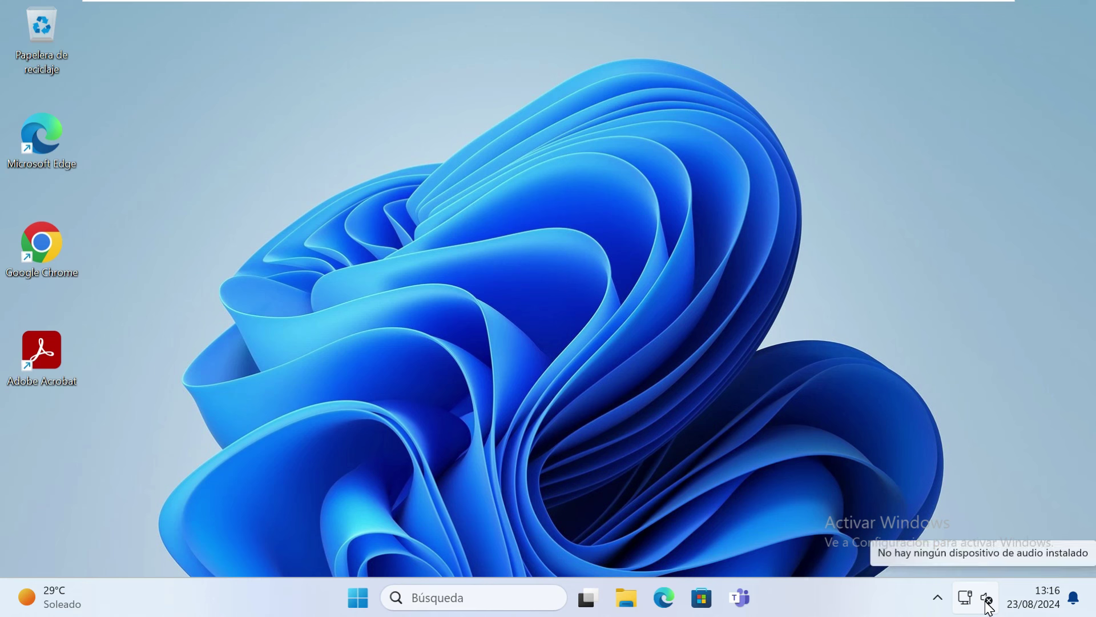
click(987, 603)
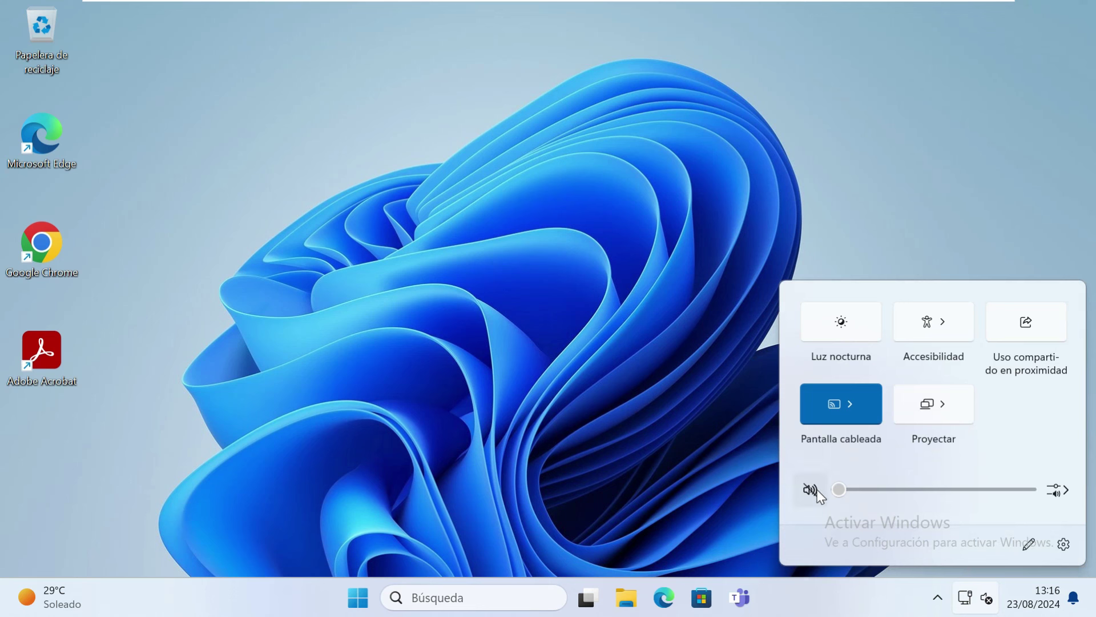
click(628, 453)
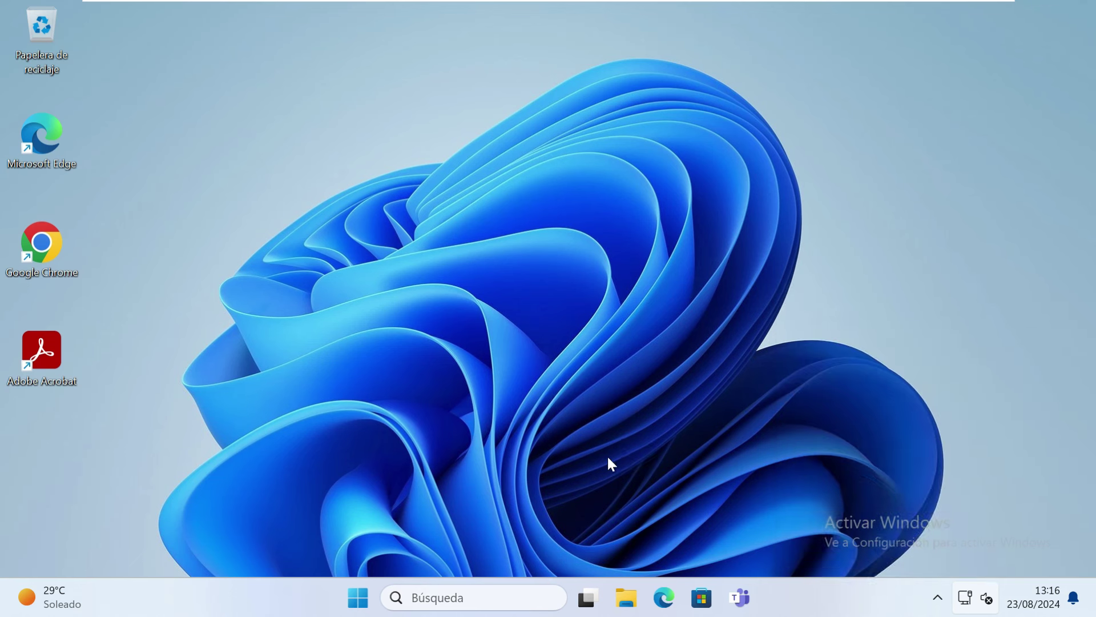
Find and open Ejecutar, and use it to launch services.msc.
click(365, 595)
text(eje)
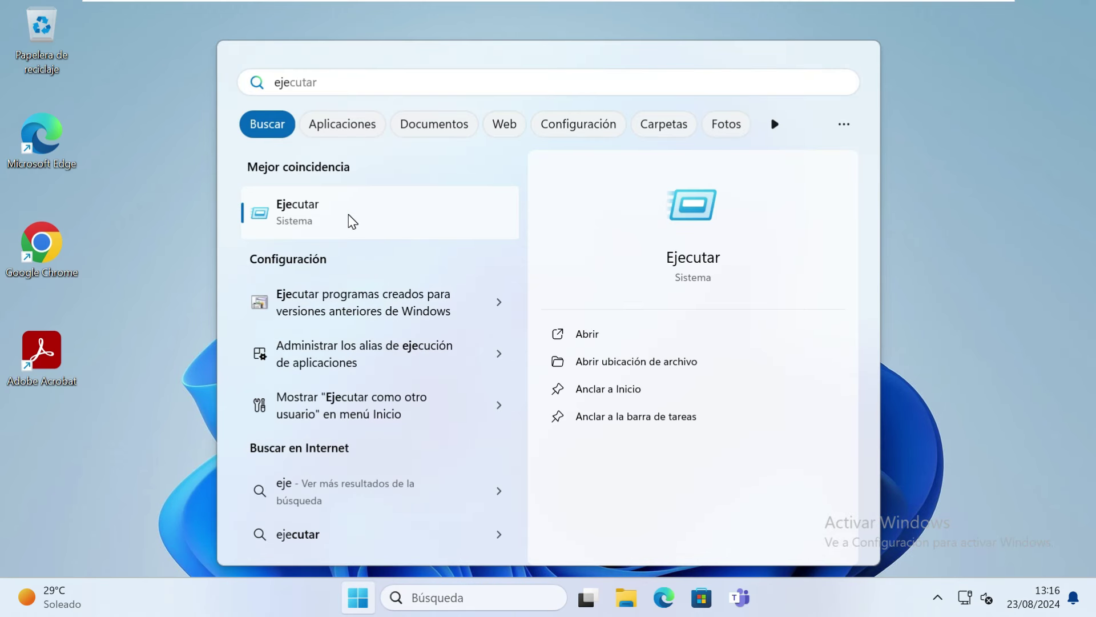
click(352, 222)
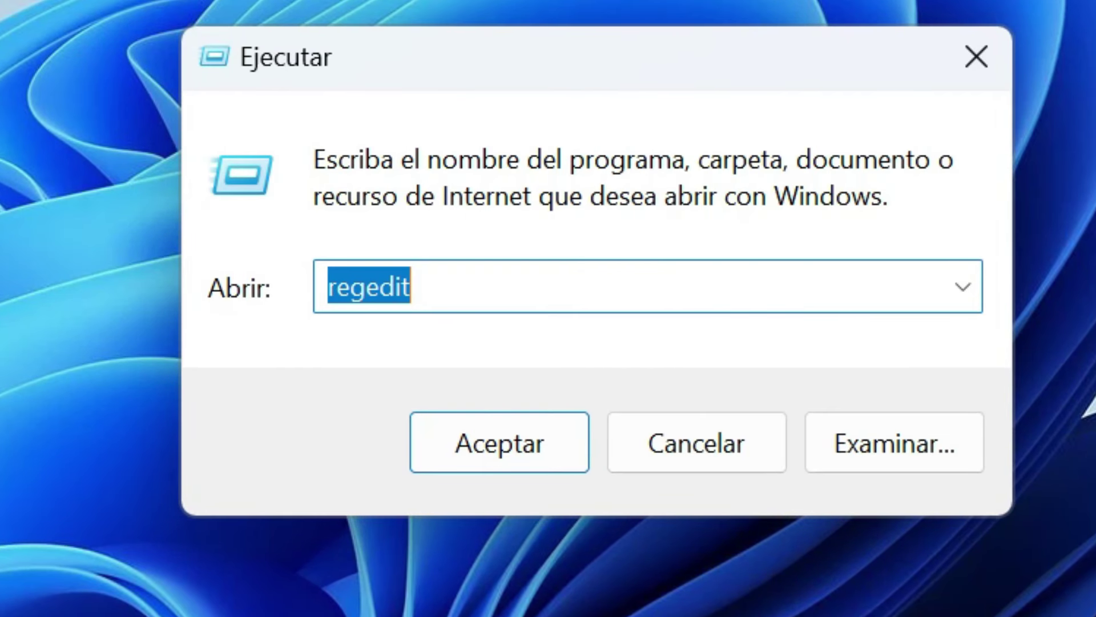
key(BackSpace)
text(services.msc)
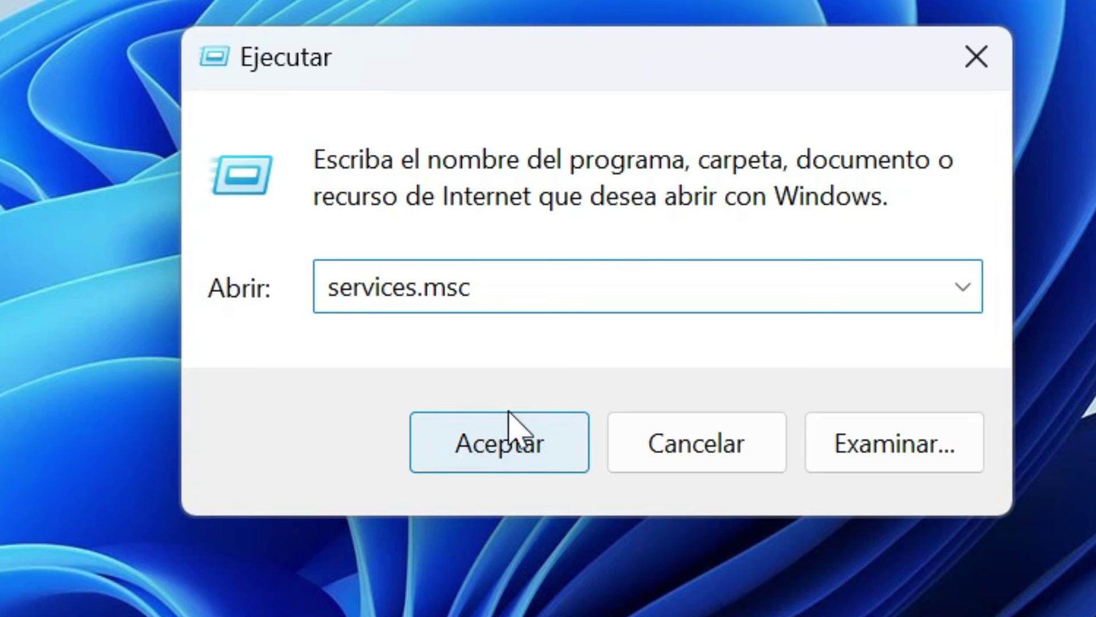
click(486, 442)
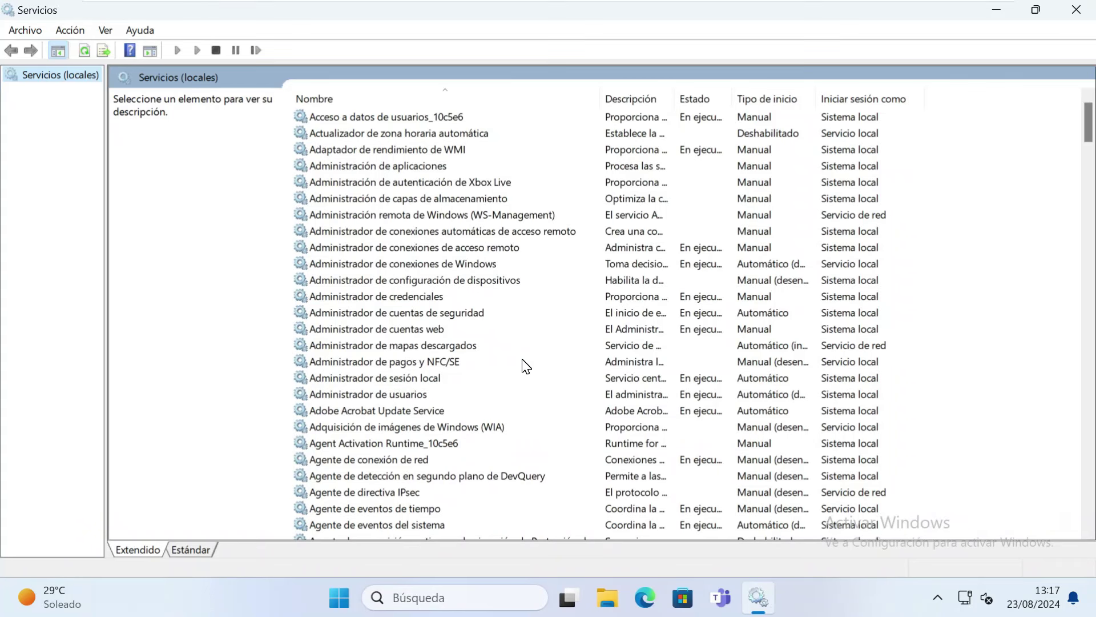
Set the Audio de Windows service's startup type to Automático and apply the change.
key(Tab)
scroll(352, 208, down, 7)
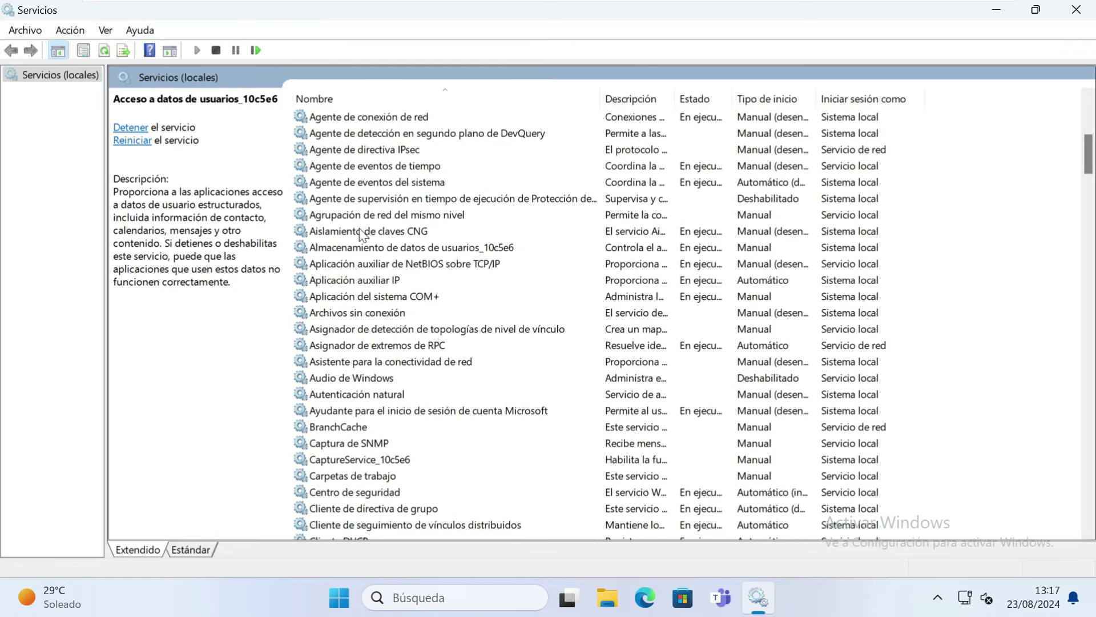
click(361, 378)
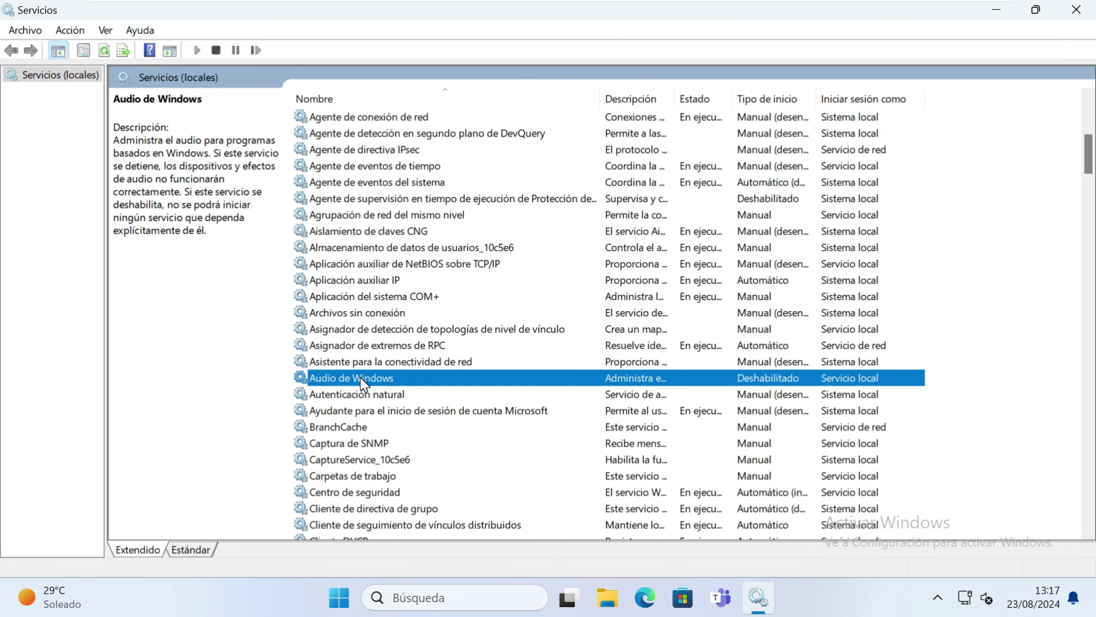
double_click(361, 378)
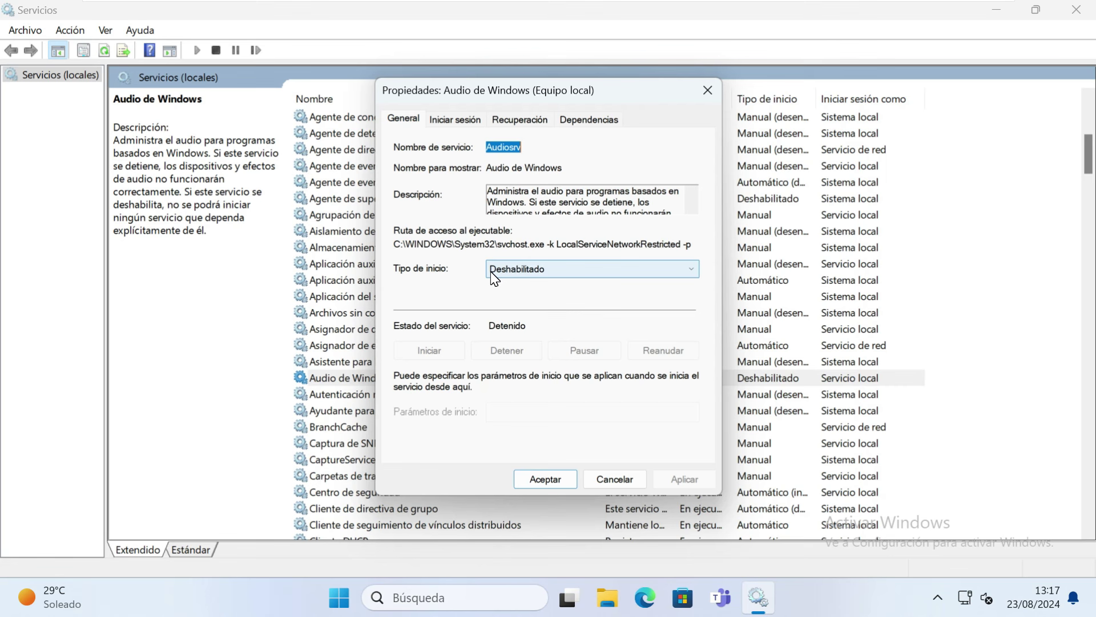
click(507, 275)
click(504, 307)
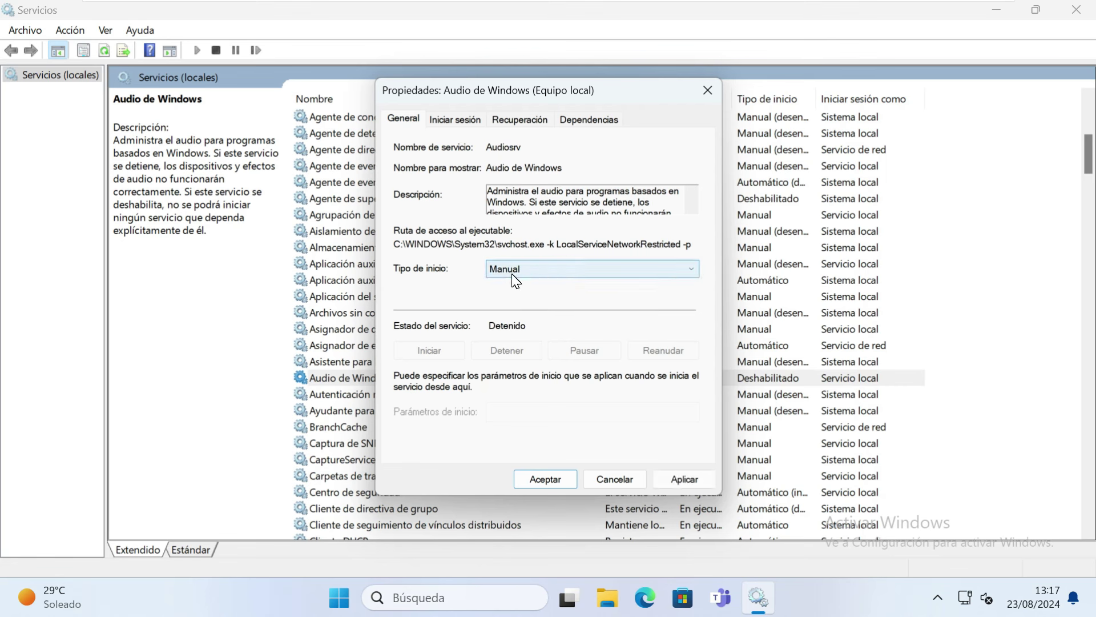
click(512, 275)
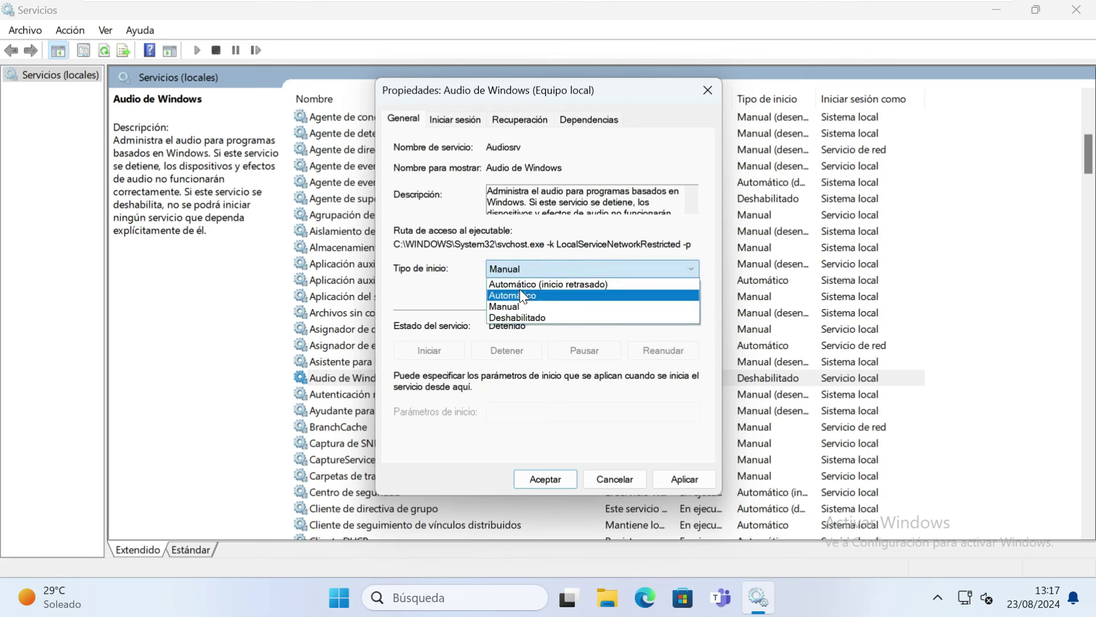
click(521, 295)
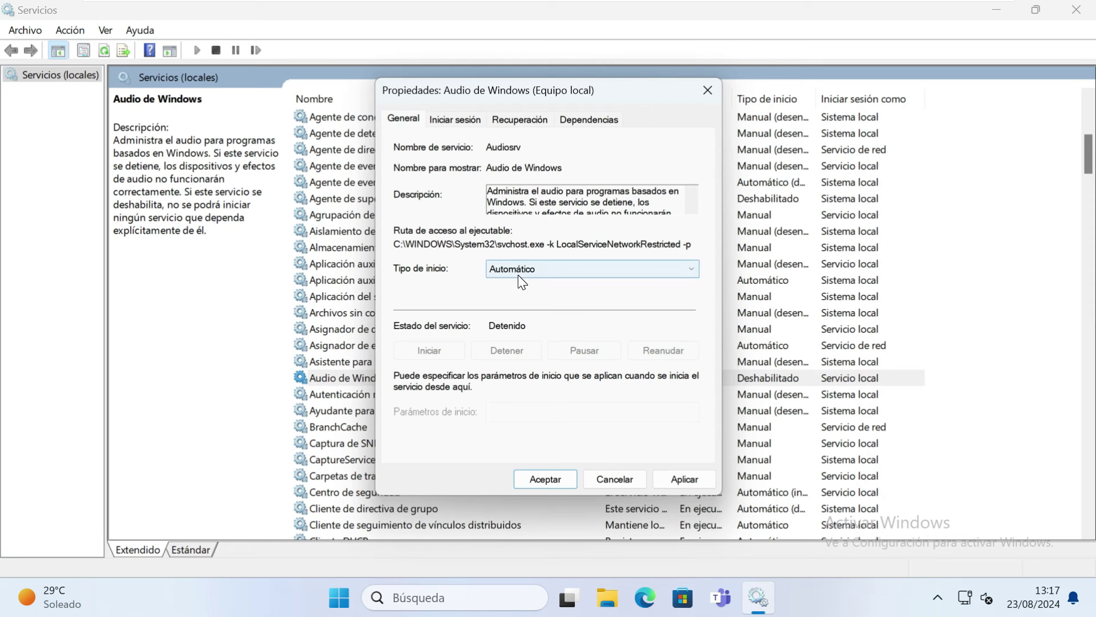
click(668, 482)
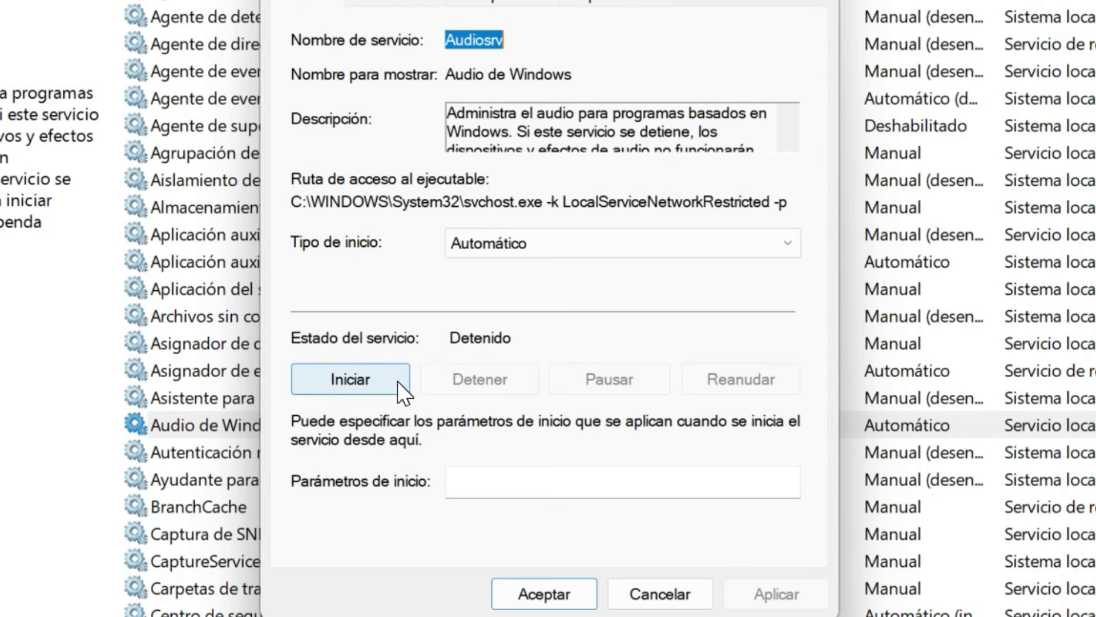
Start the Audio de Windows service, accept its properties, and close the Servicios window.
click(359, 376)
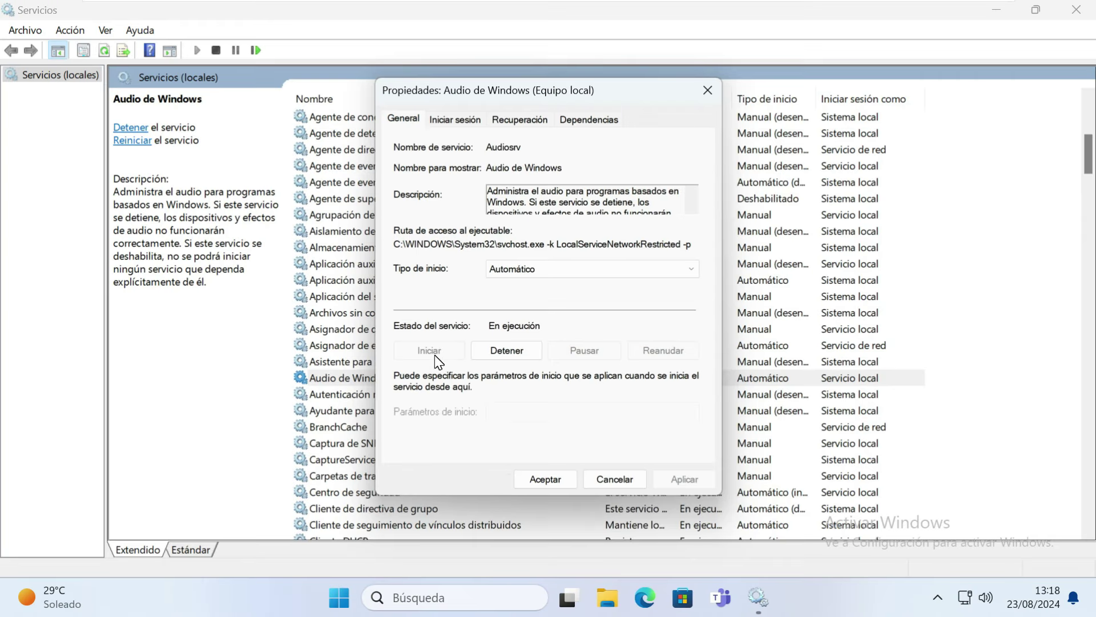
click(530, 479)
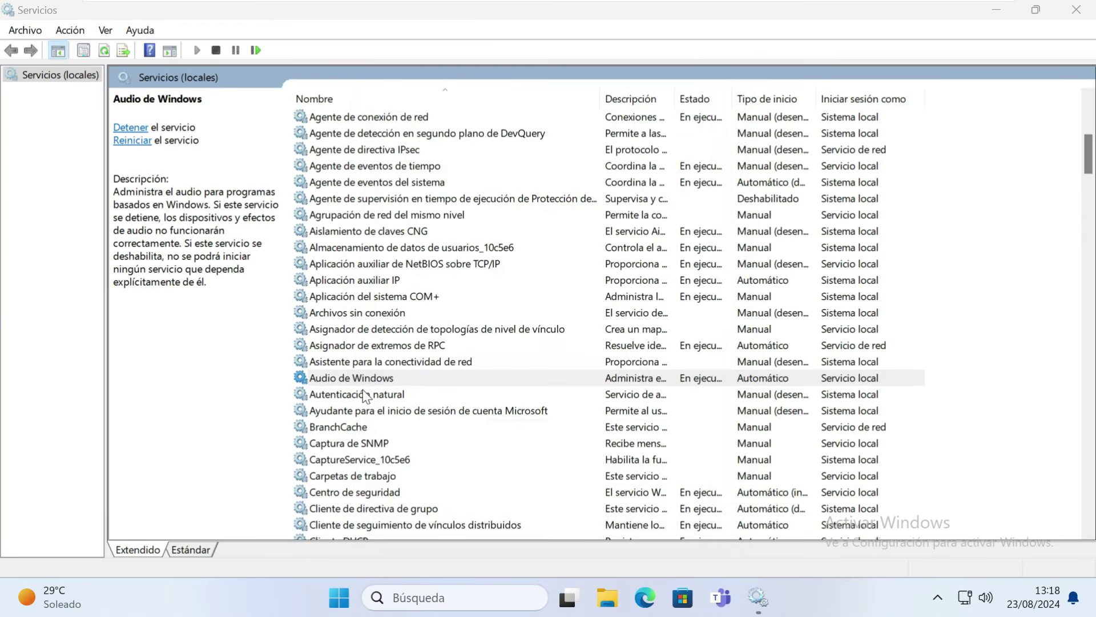
click(334, 378)
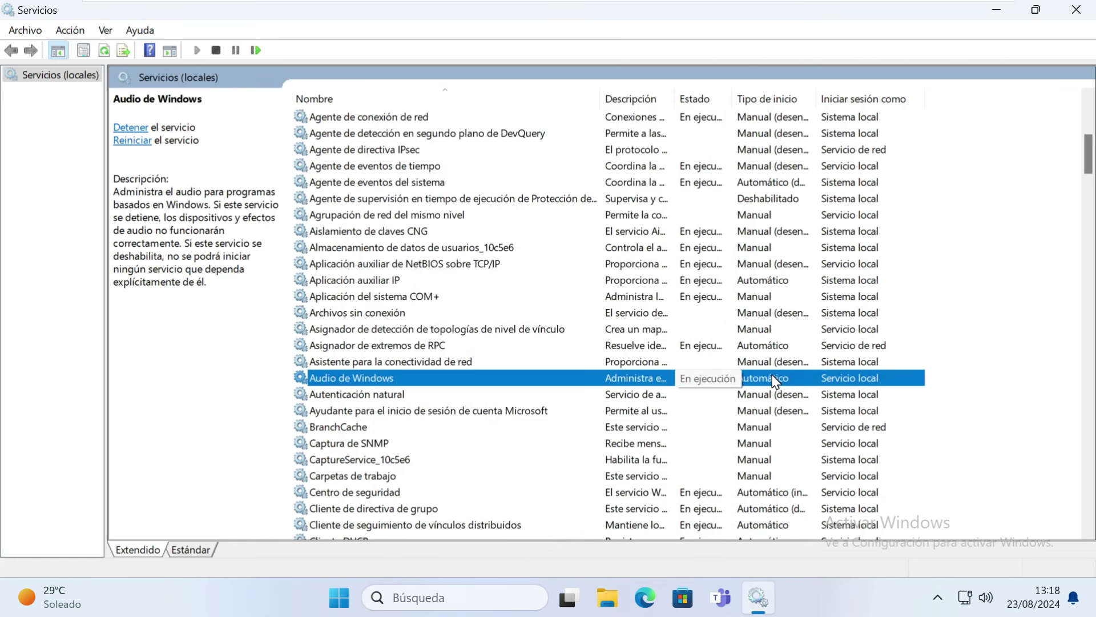
click(1076, 10)
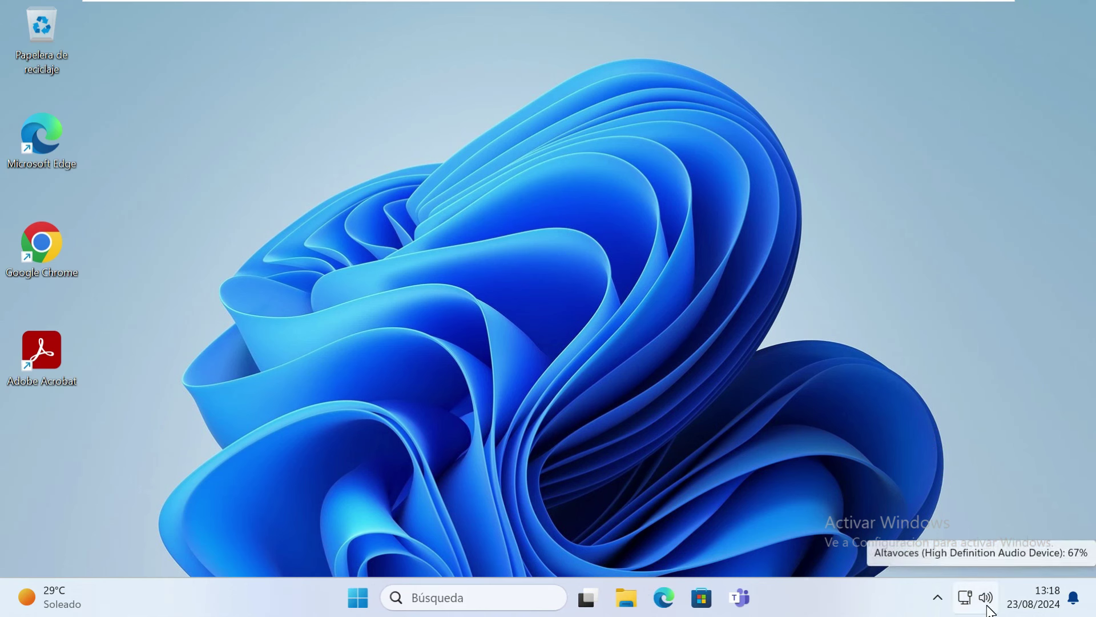
Test muting and unmuting the speakers and raise the volume slightly in quick settings.
click(988, 608)
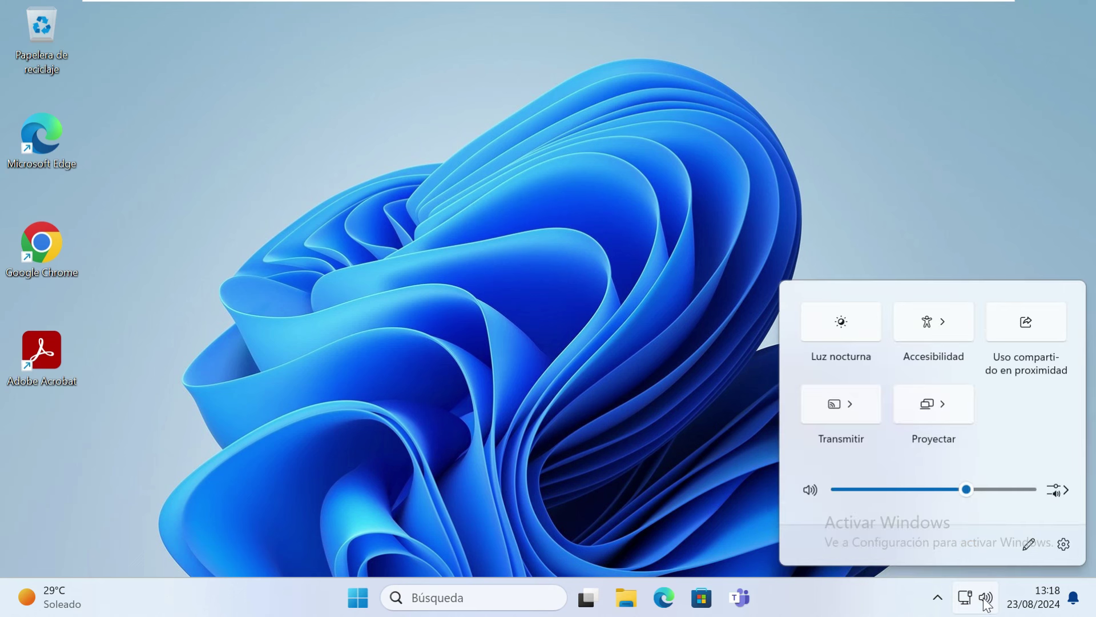
click(808, 491)
click(809, 491)
mouse_move(960, 490)
mouse_down()
mouse_move(869, 491)
mouse_move(981, 490)
mouse_up()
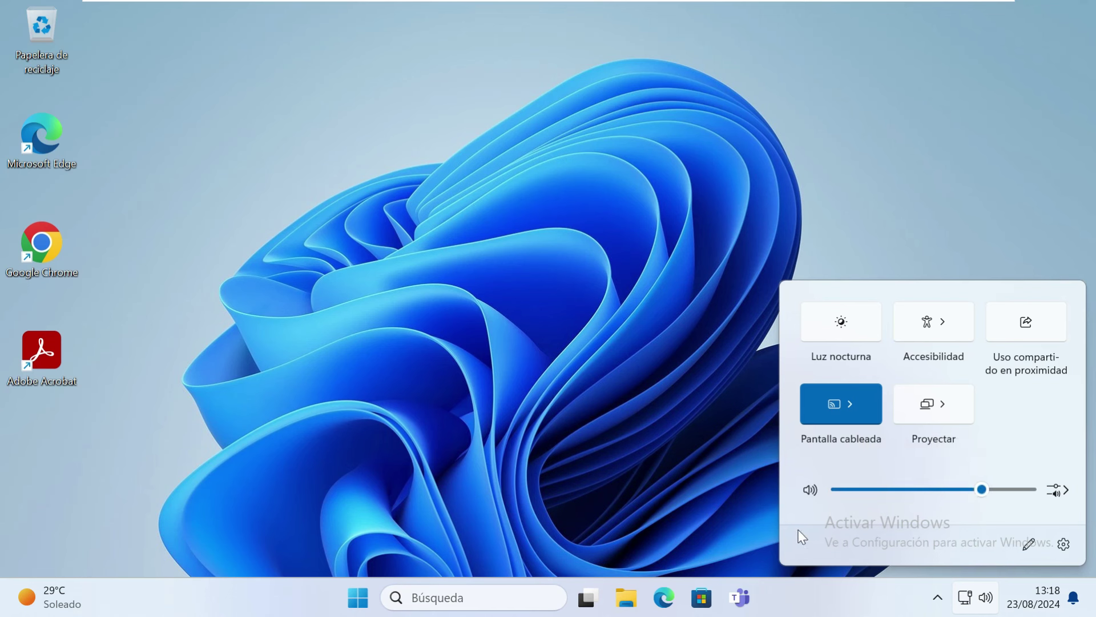
click(680, 495)
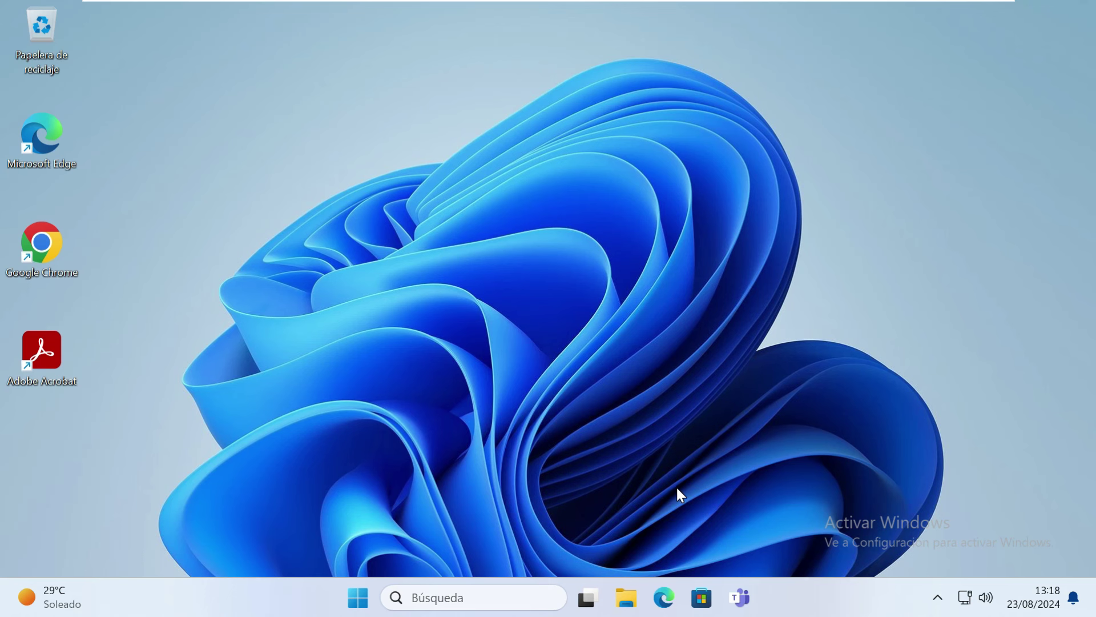
Lower the speaker volume slightly and check the available sound output devices in quick settings.
click(984, 597)
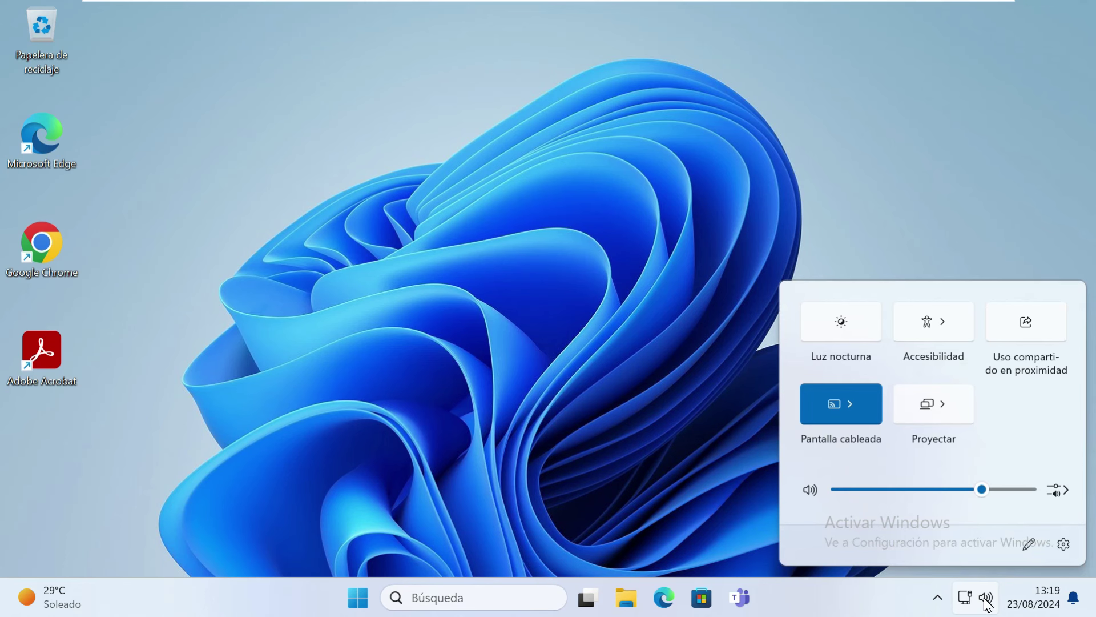
mouse_move(977, 491)
mouse_down()
mouse_move(911, 488)
mouse_move(964, 494)
mouse_up()
click(1059, 491)
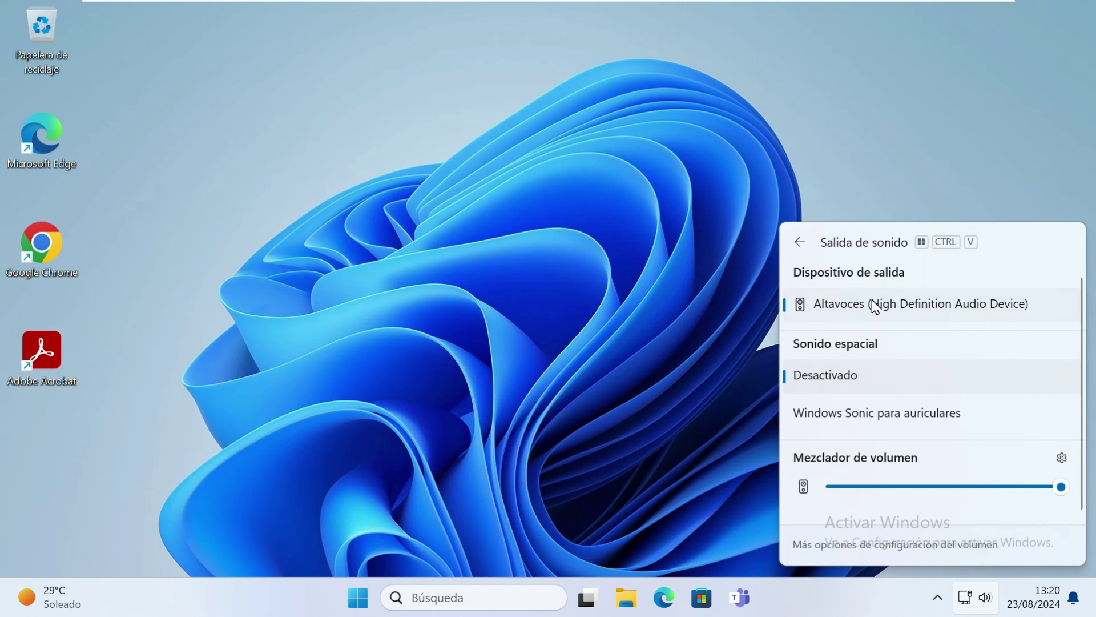
click(683, 327)
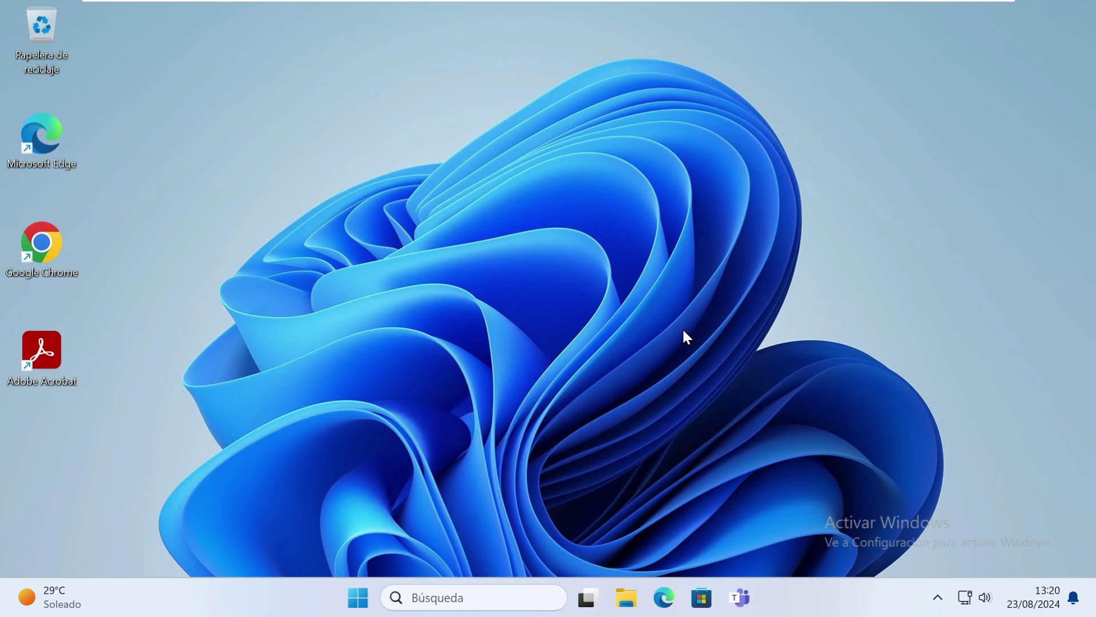
Open Configuración and check the optional updates in Windows Update's advanced options.
key(super)
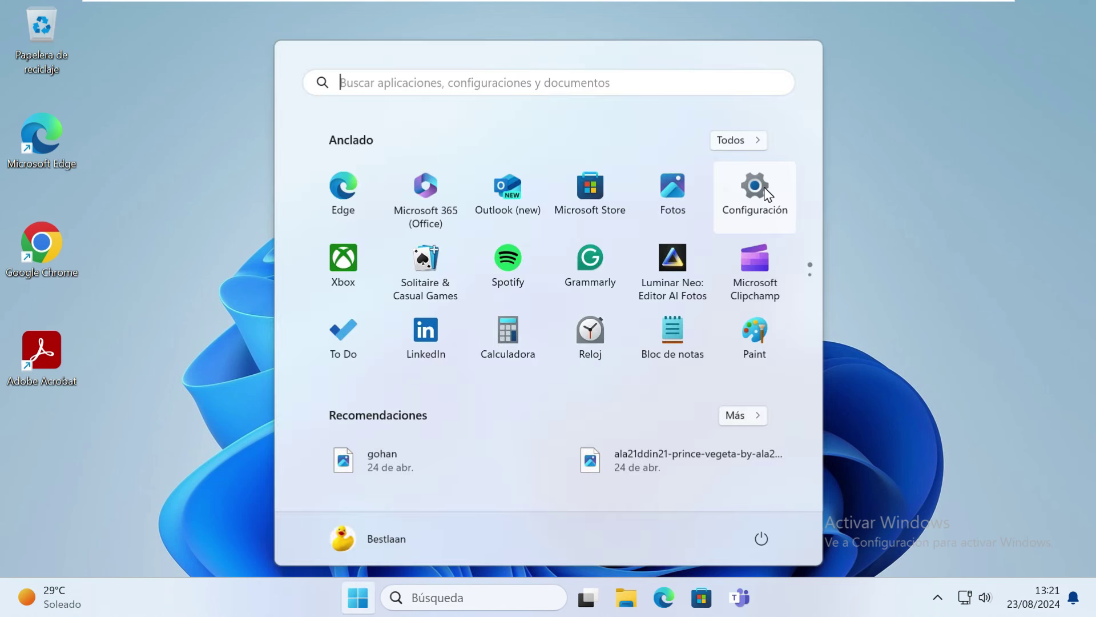
click(755, 191)
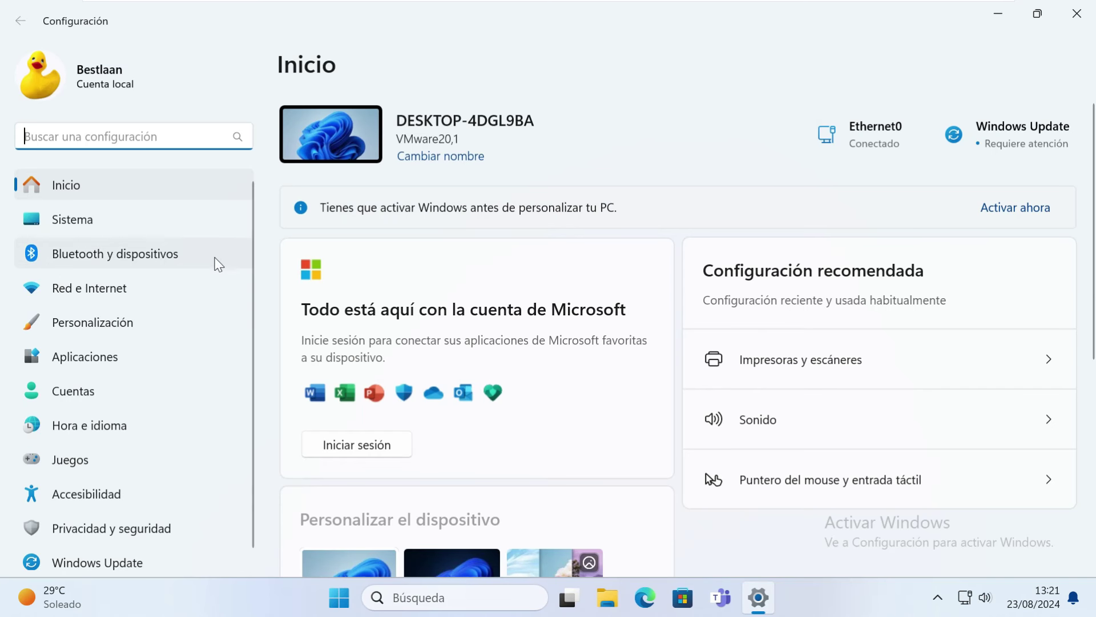
scroll(217, 265, down, 1)
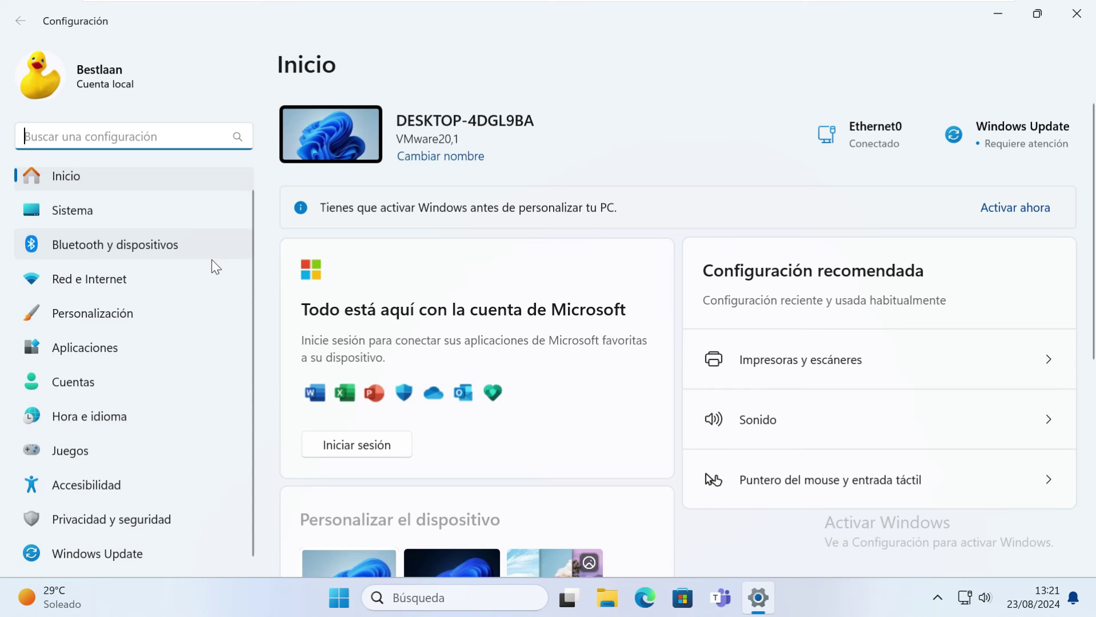
click(93, 557)
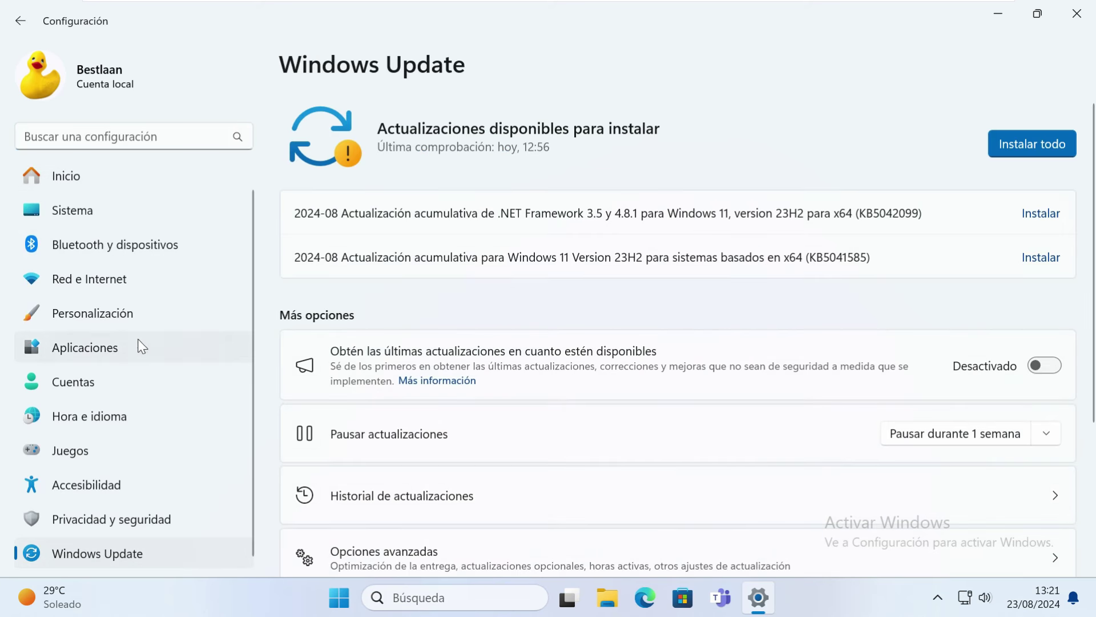
scroll(512, 321, down, 5)
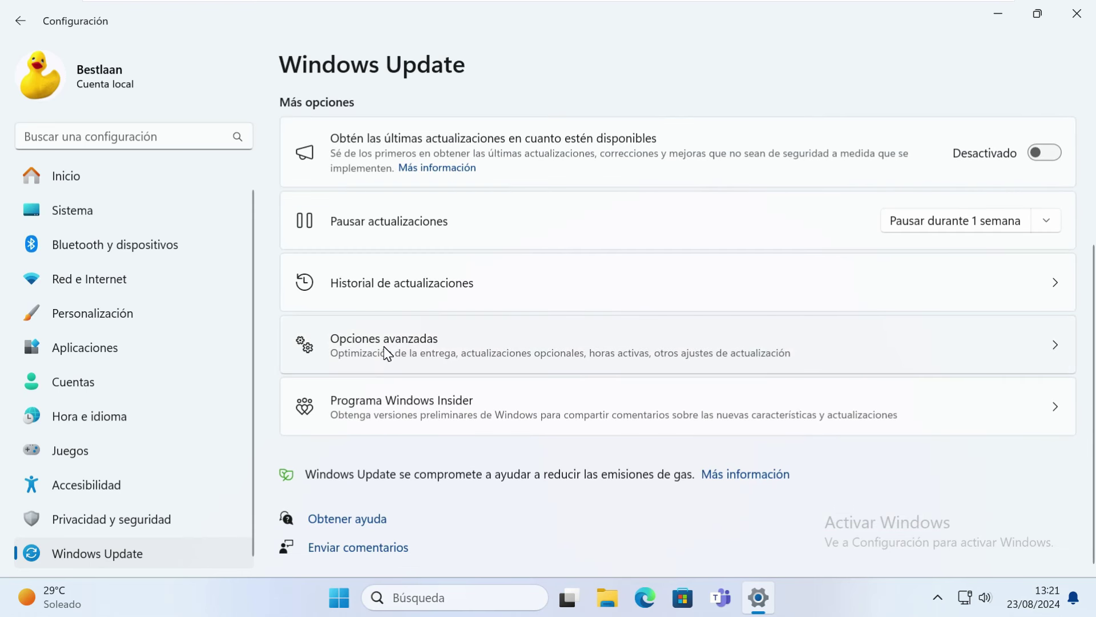
click(386, 352)
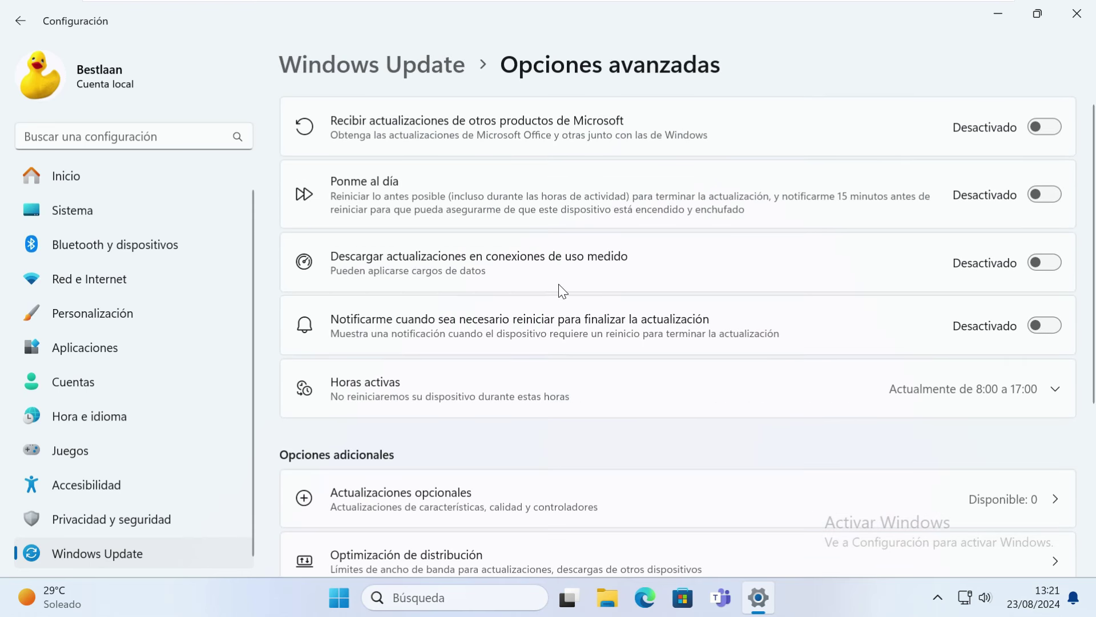
scroll(559, 289, down, 4)
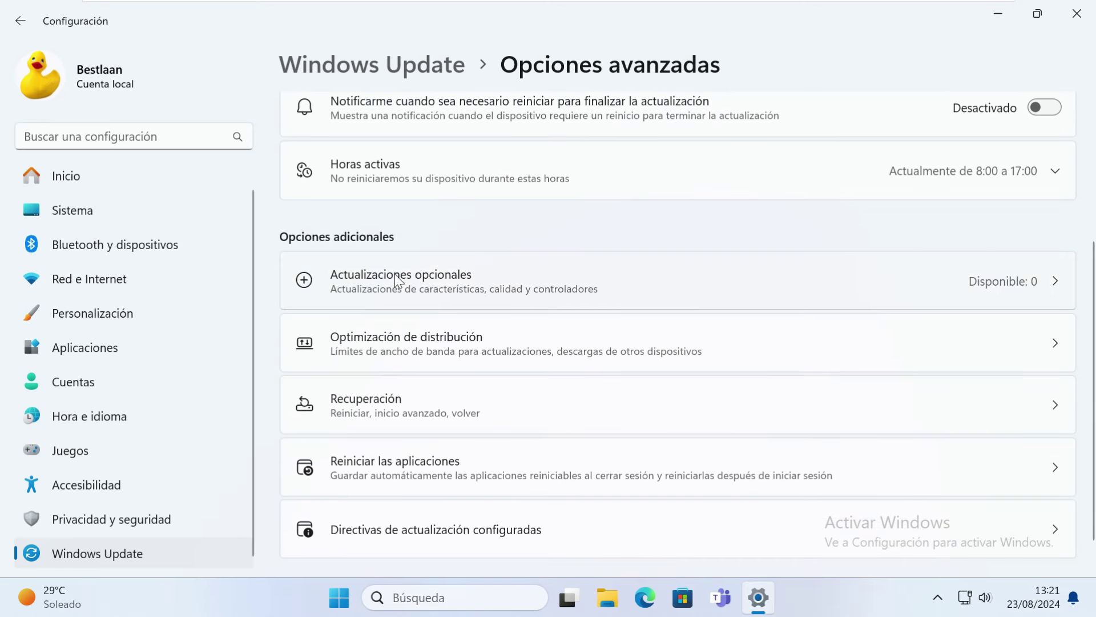
click(427, 283)
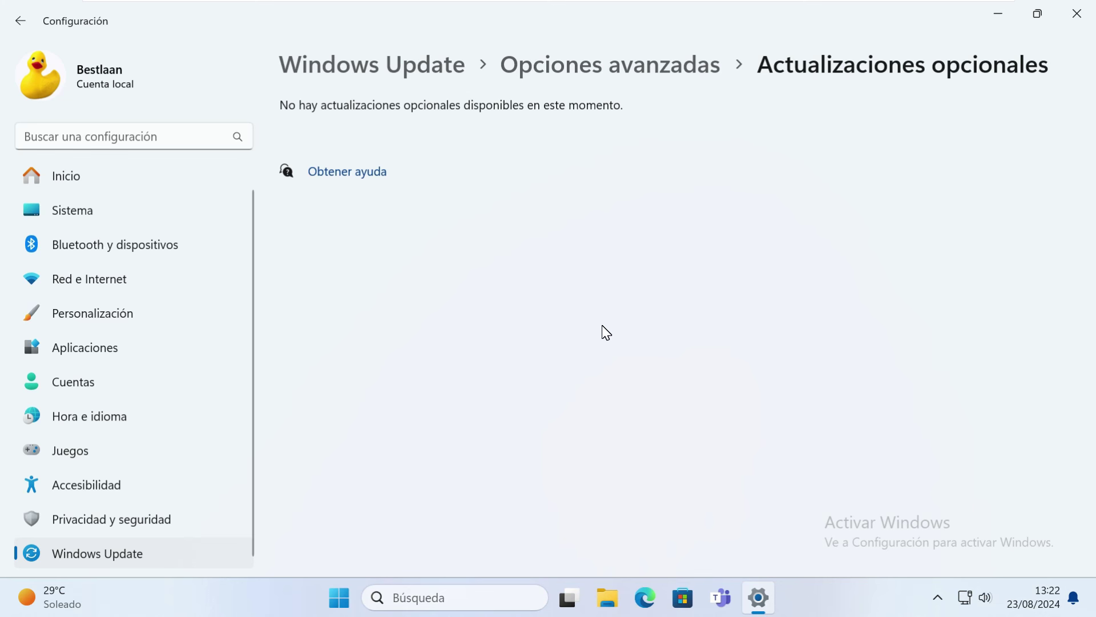
Return to the main Windows Update page, install the .NET Framework cumulative update KB5042099, and close Configuración.
click(401, 71)
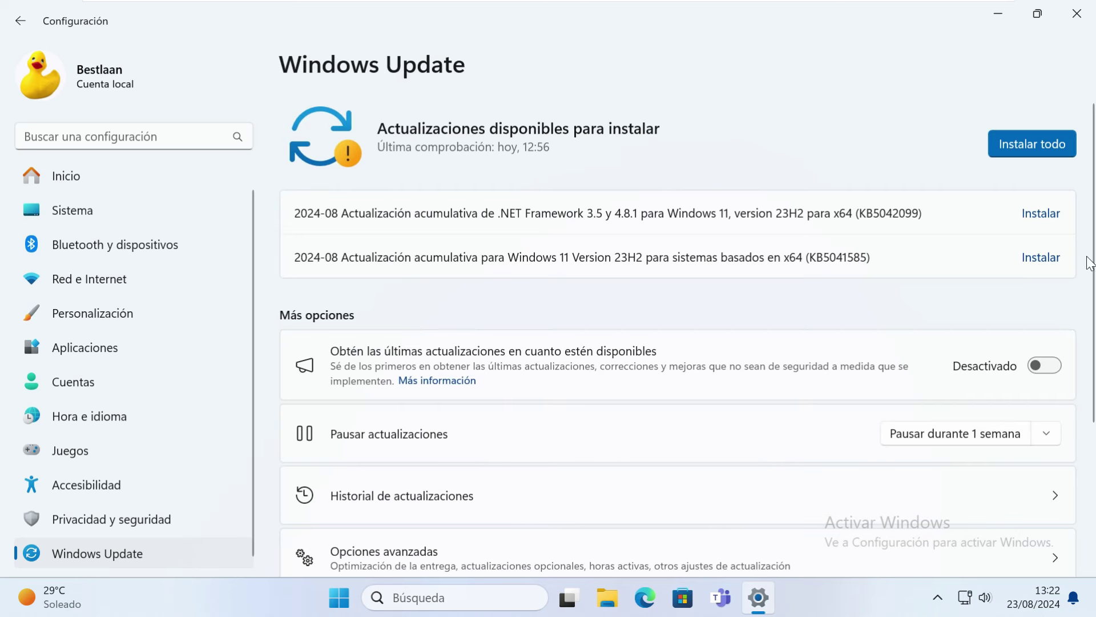
click(1041, 214)
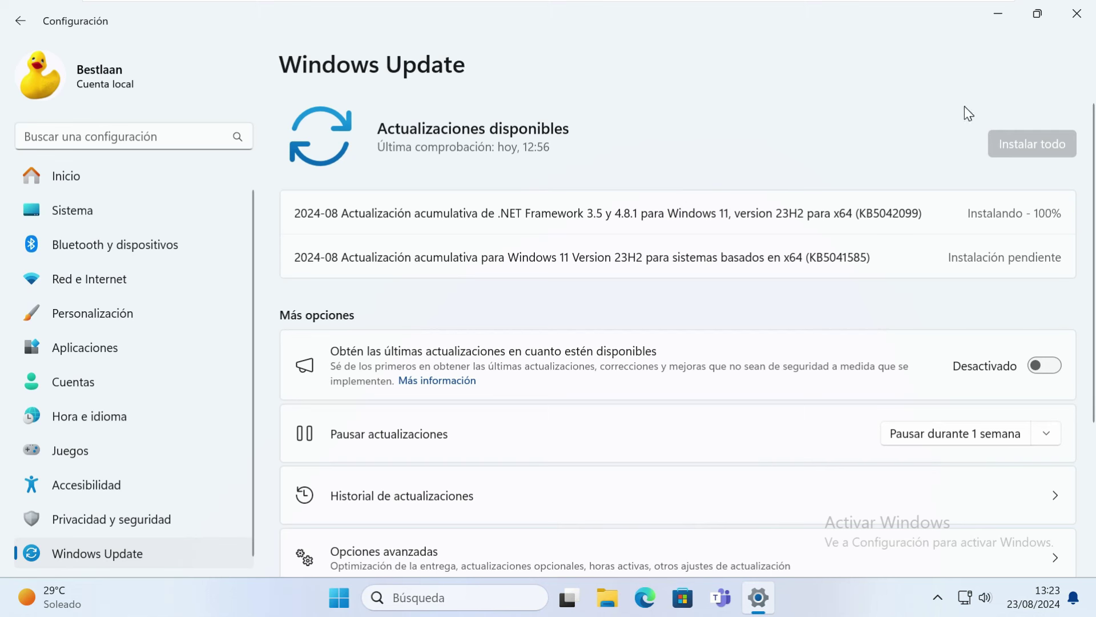
click(1080, 22)
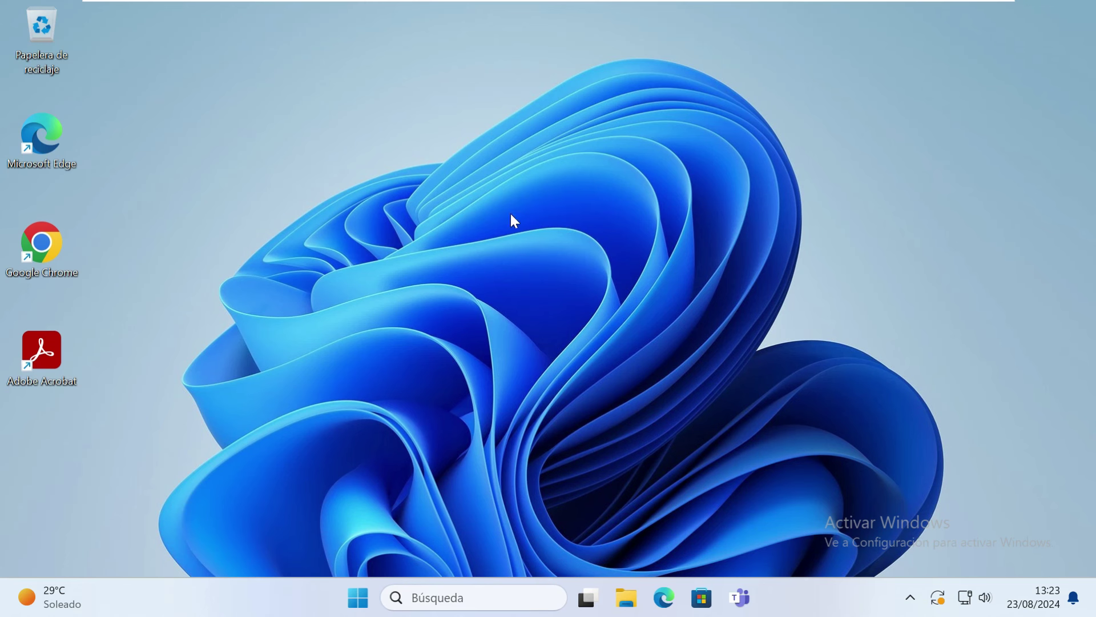
Open the Administrador de dispositivos and maximize its window.
right_click(357, 599)
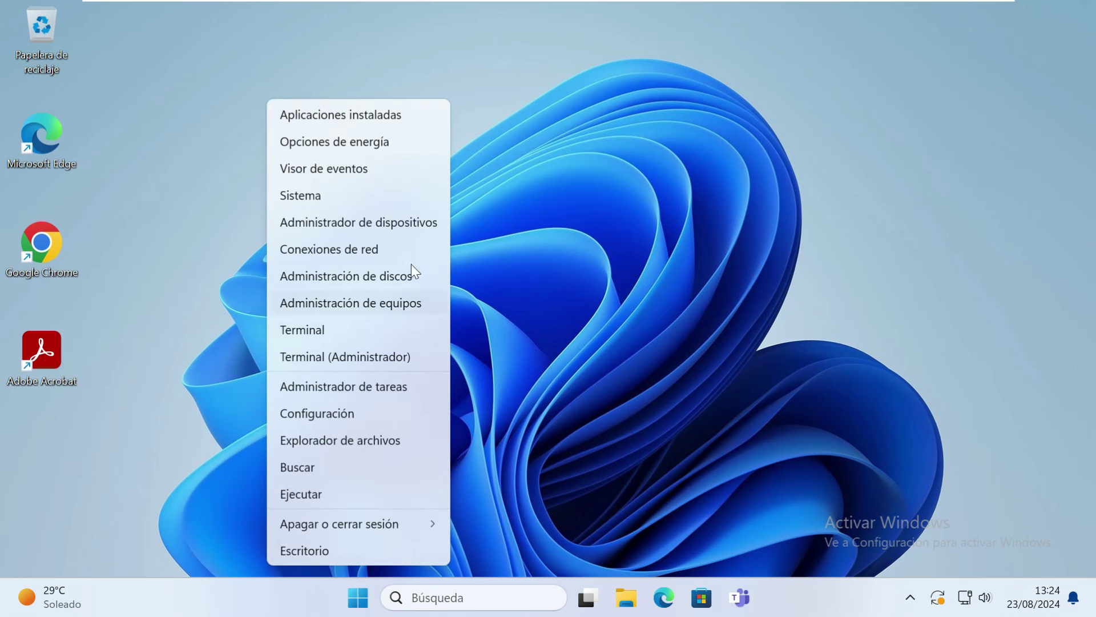
click(360, 225)
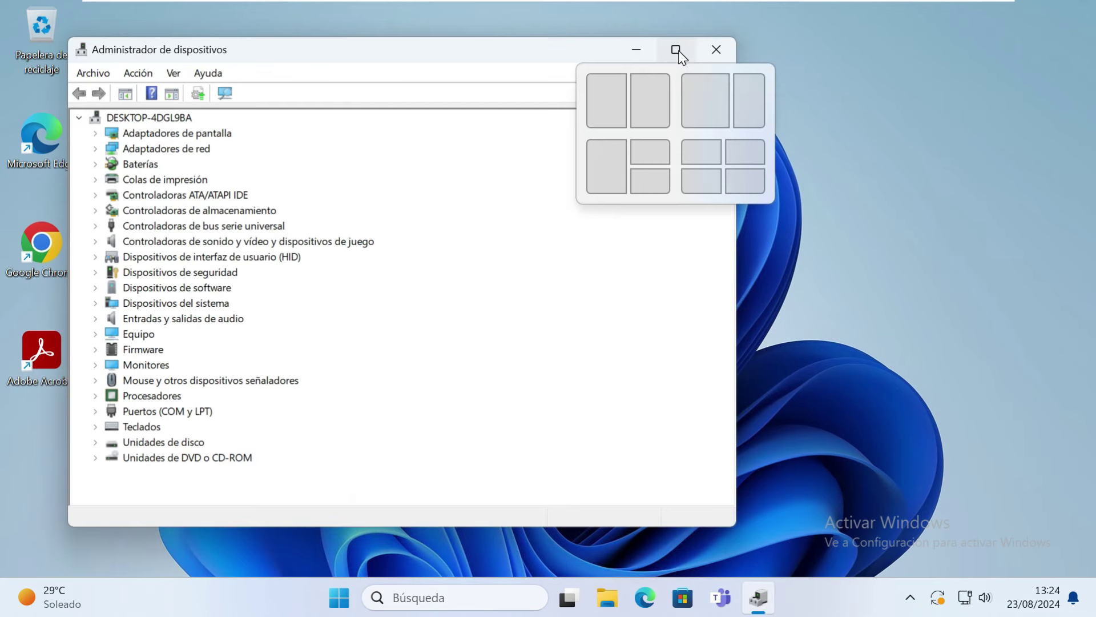
click(678, 51)
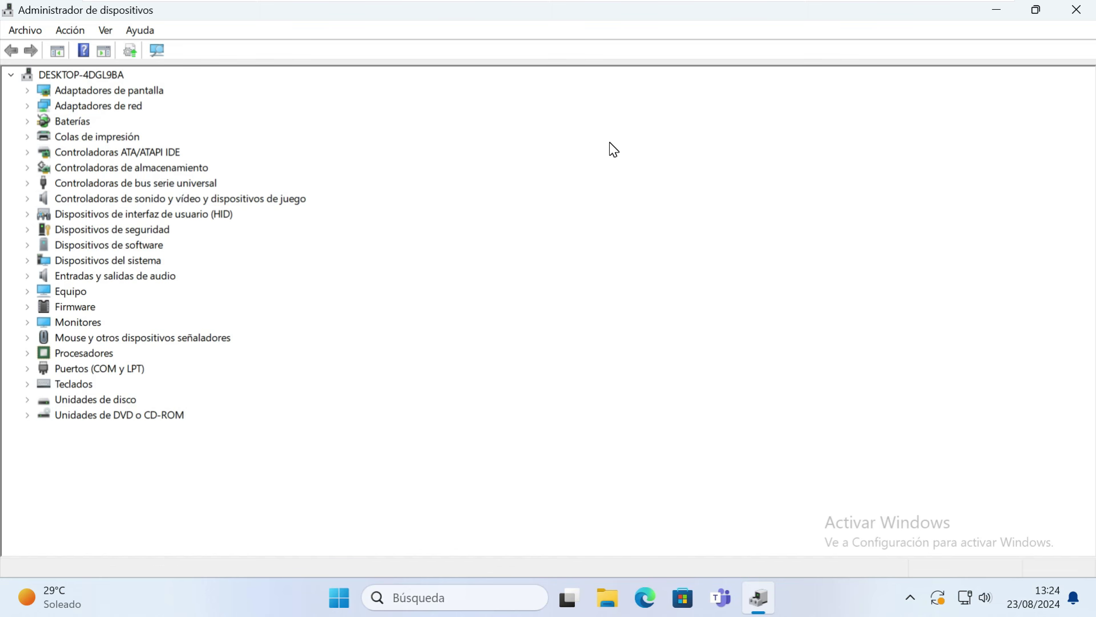
Expand Entradas y salidas de audio and examine the Altavoces and Microphone devices listed there.
click(74, 279)
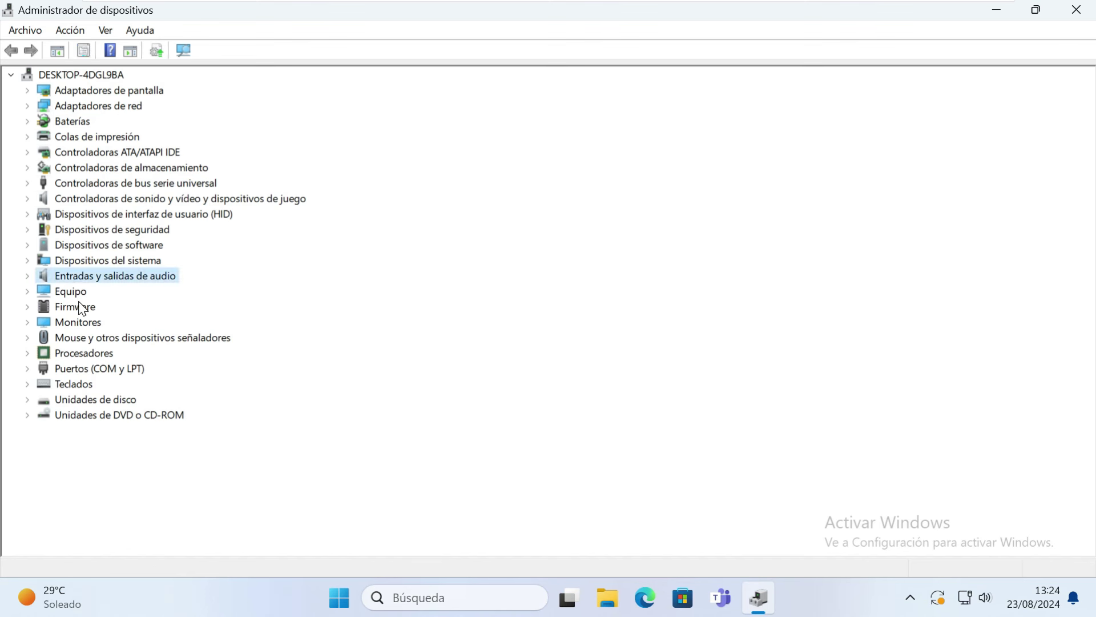
click(28, 277)
click(183, 292)
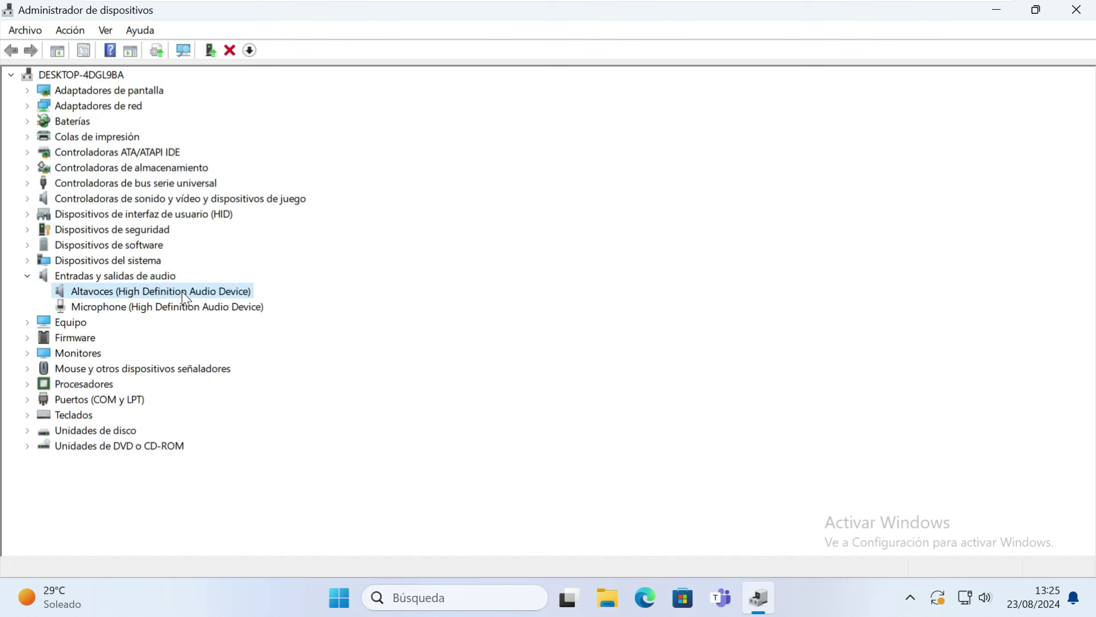
click(184, 307)
click(188, 293)
click(184, 308)
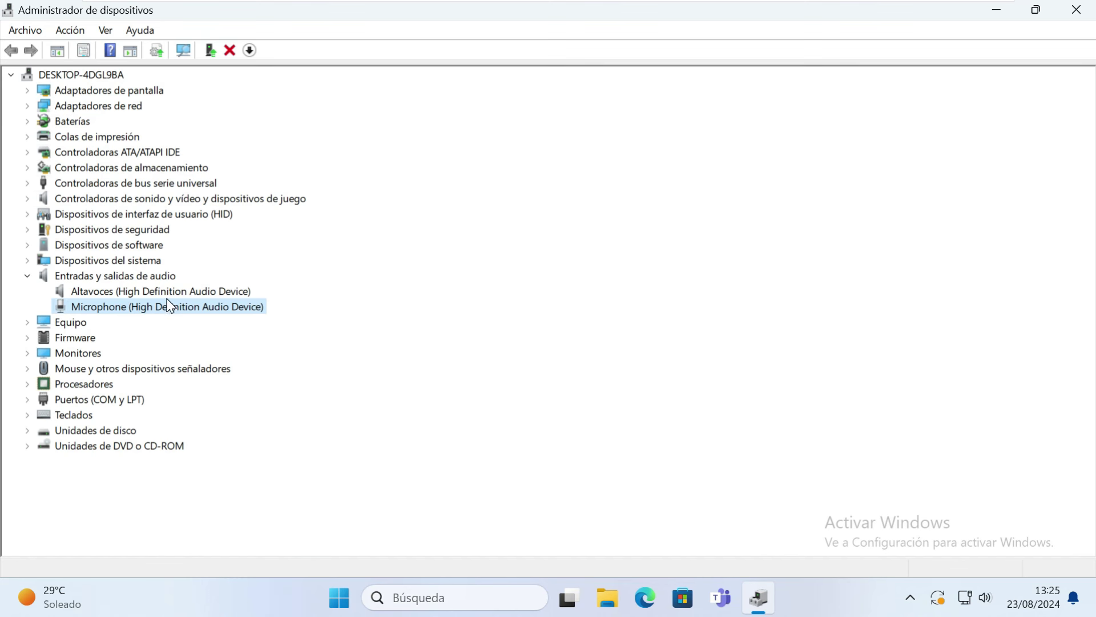
click(167, 297)
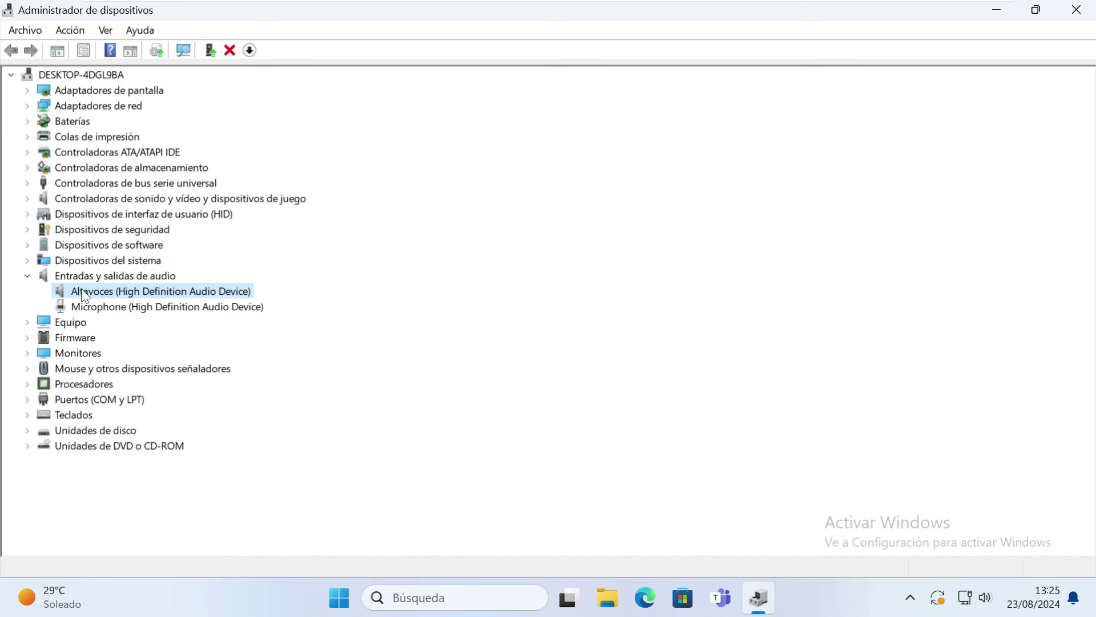
Disable the Altavoces (High Definition Audio Device) and enable it again.
right_click(102, 301)
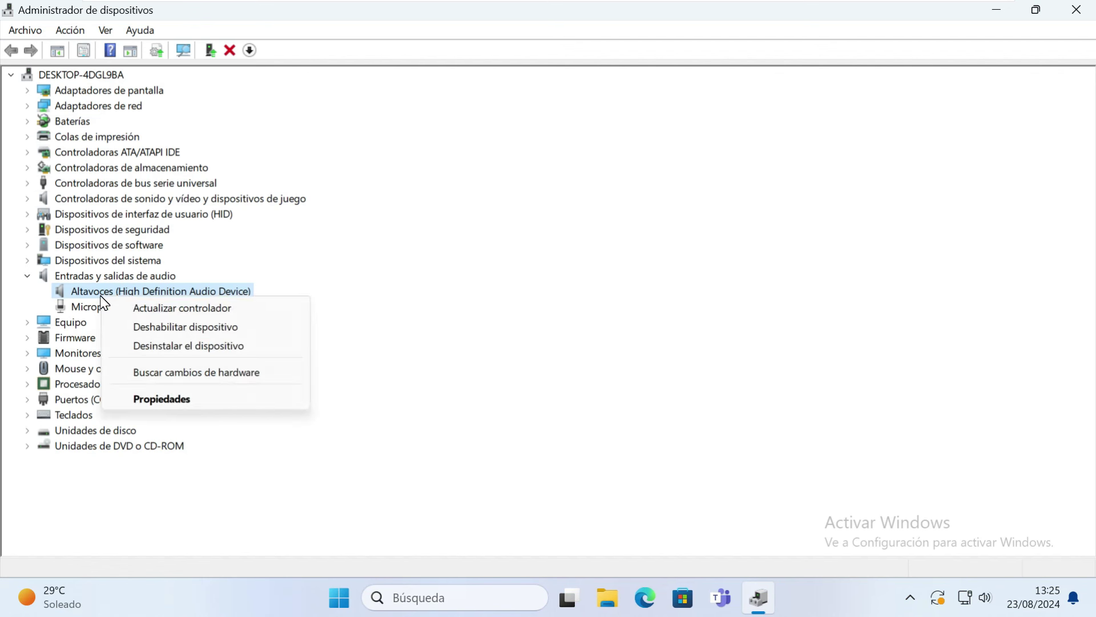
click(142, 327)
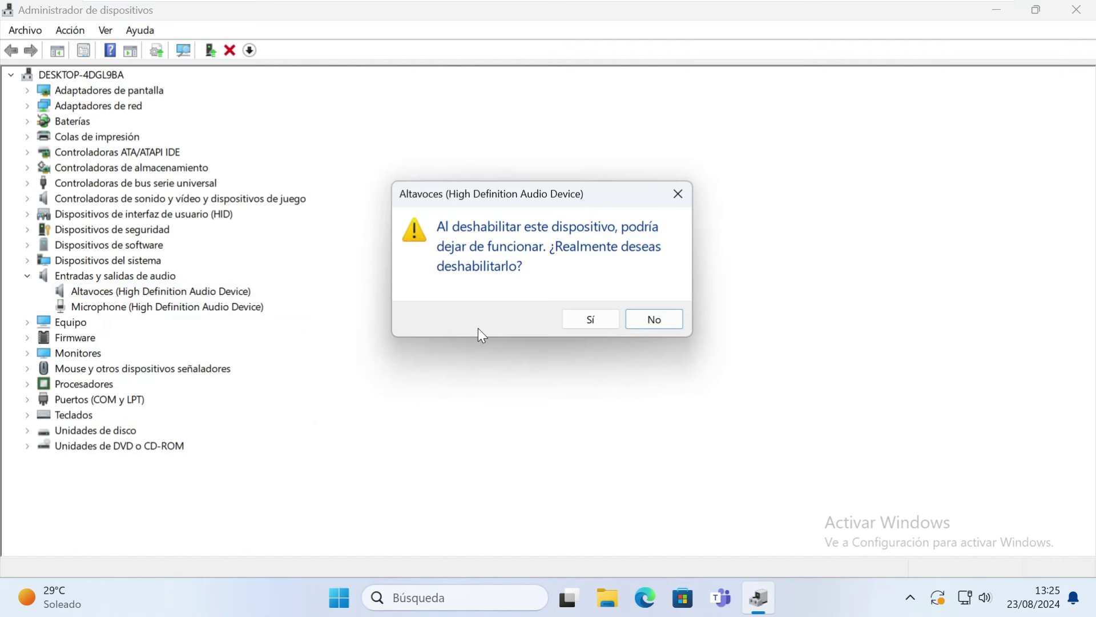
click(592, 319)
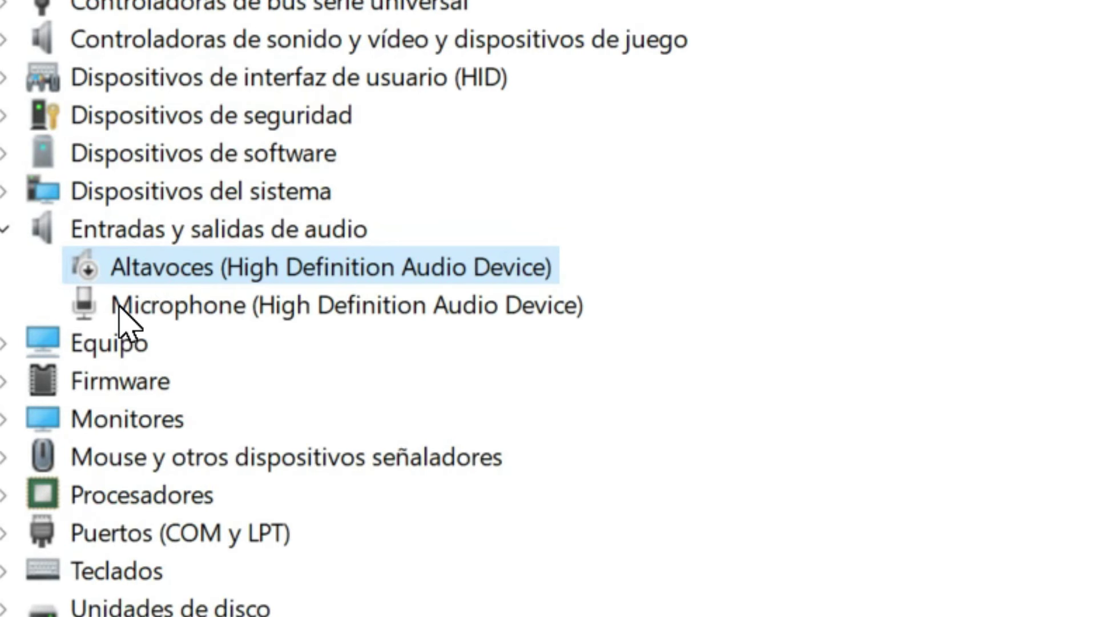
right_click(273, 284)
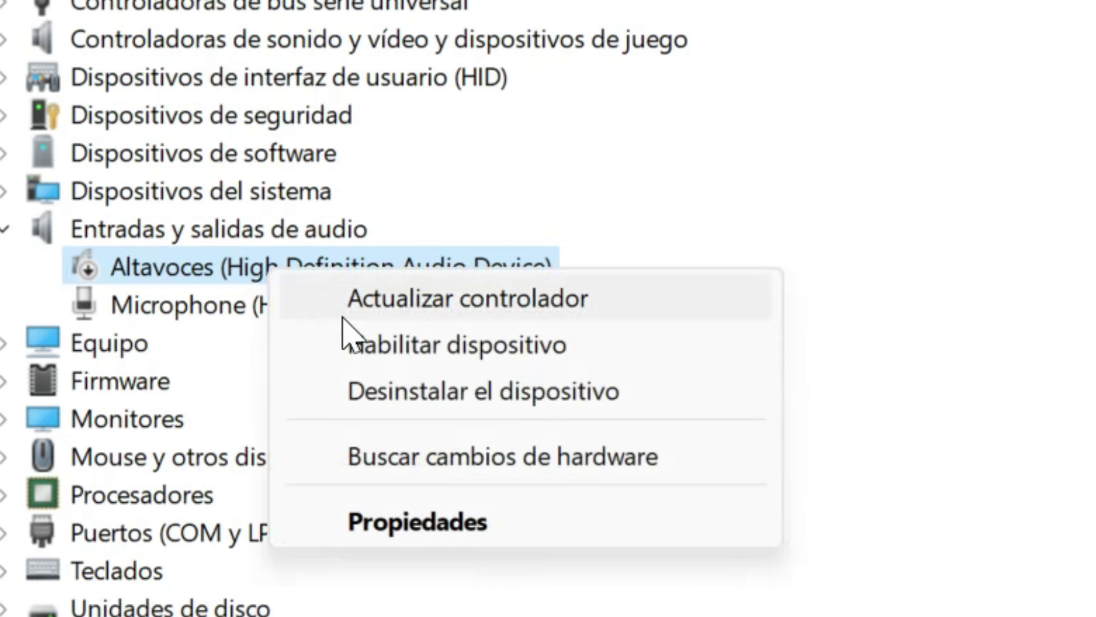
click(405, 349)
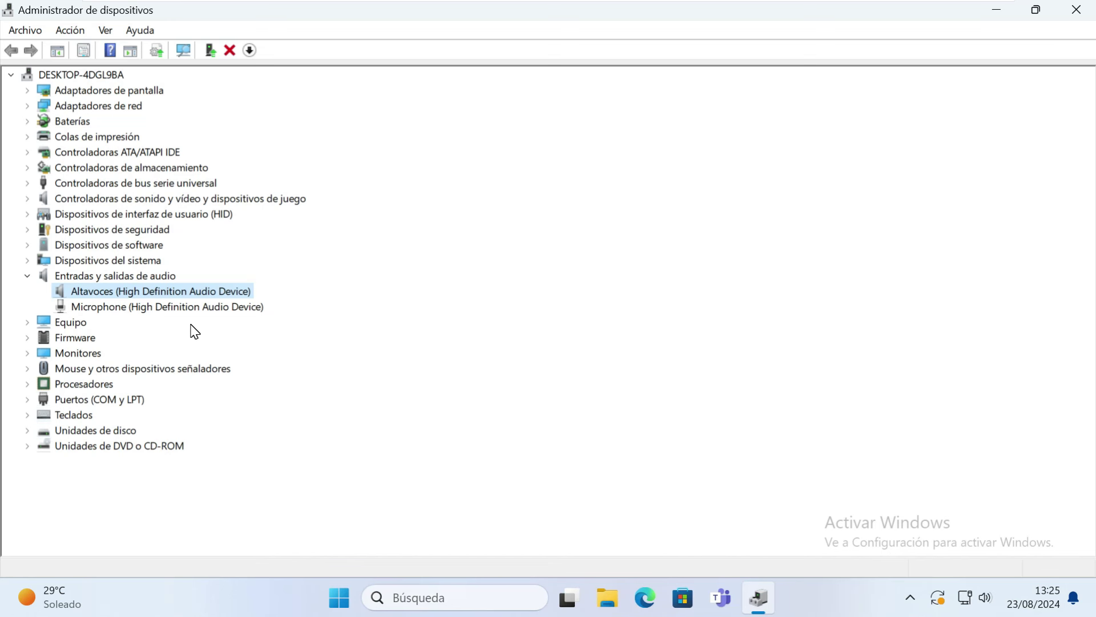
Run an automatic driver search for Altavoces (High Definition Audio Device) and close the update wizard.
right_click(188, 290)
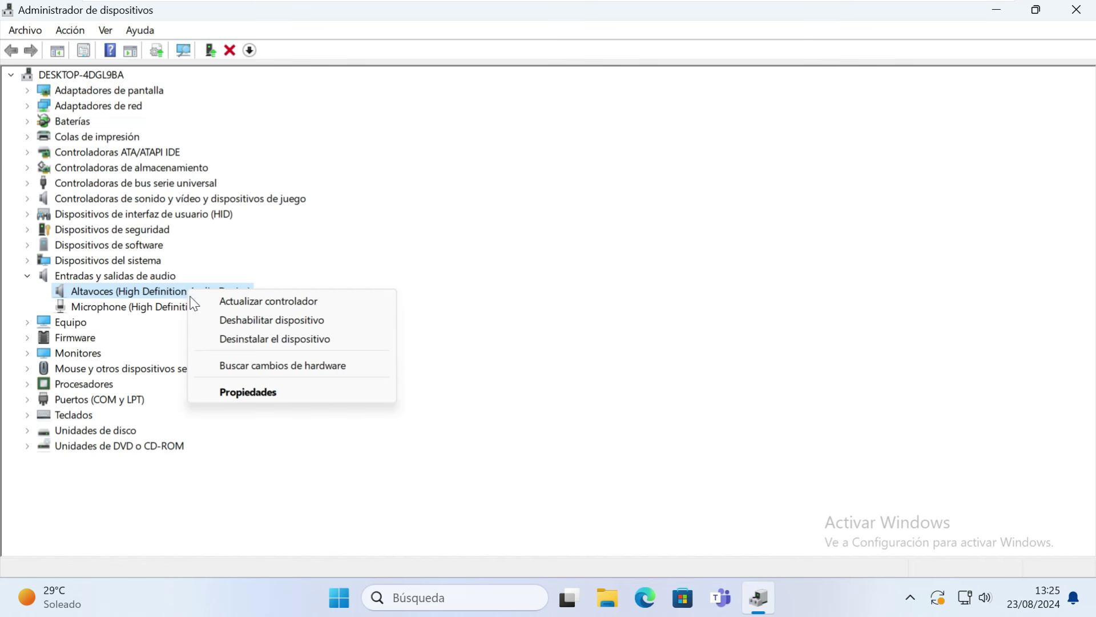
click(223, 302)
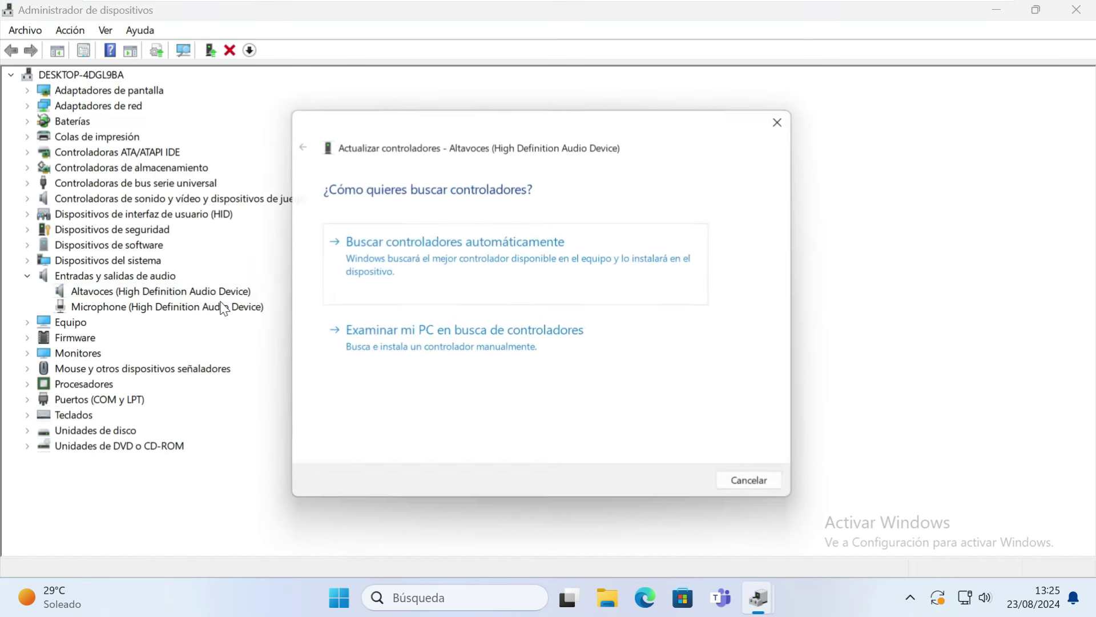
click(415, 259)
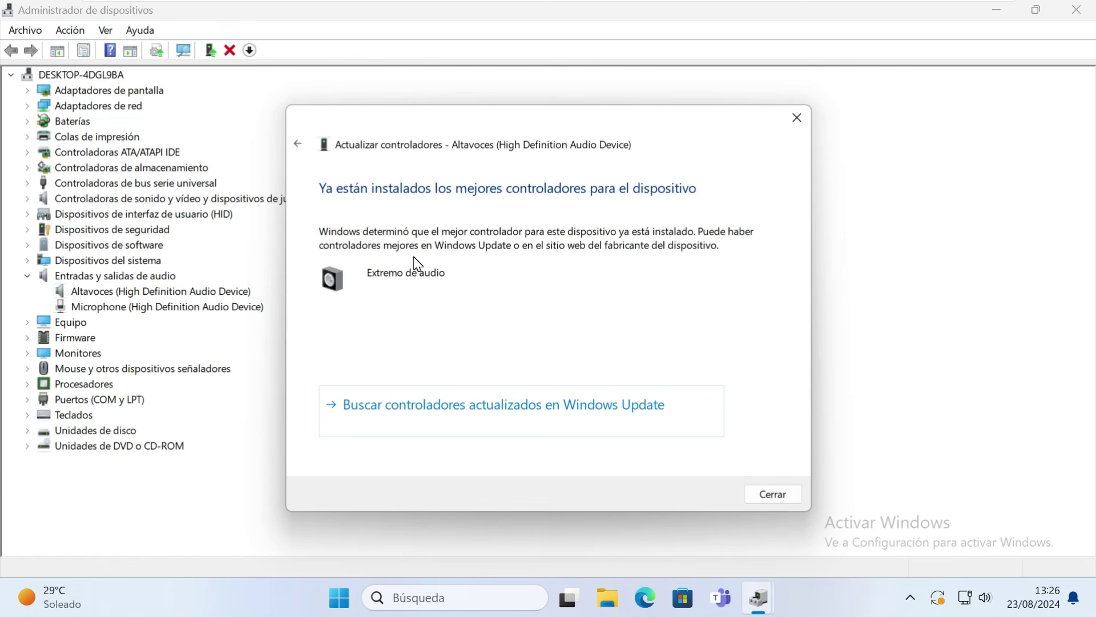
click(765, 496)
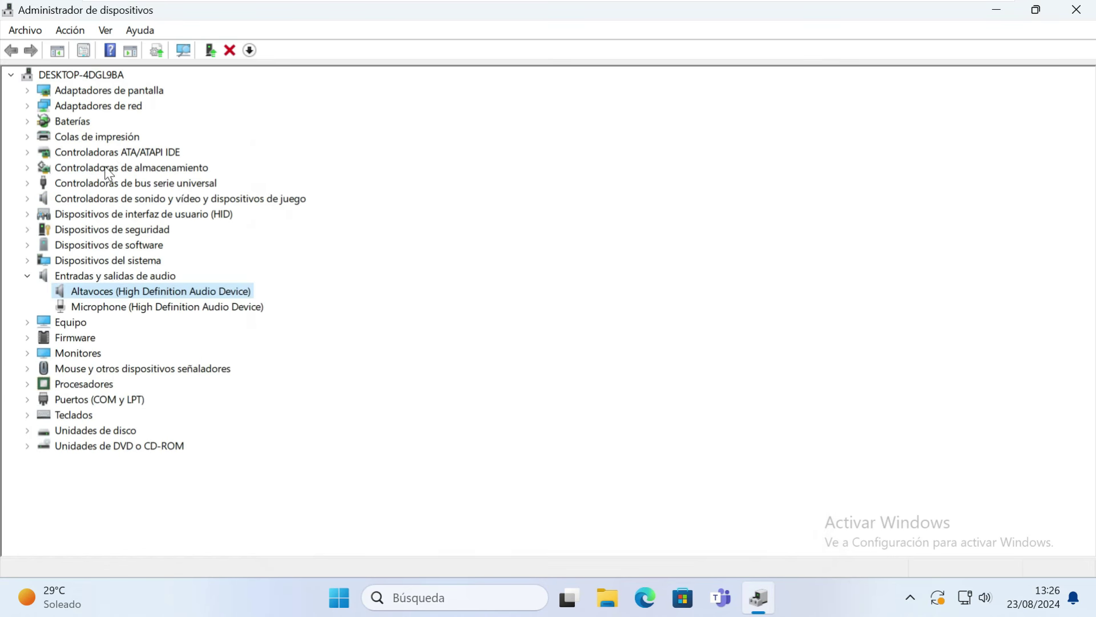
Expand Controladoras de sonido y vídeo y dispositivos de juego and enable Dispositivo de High Definition Audio.
click(27, 198)
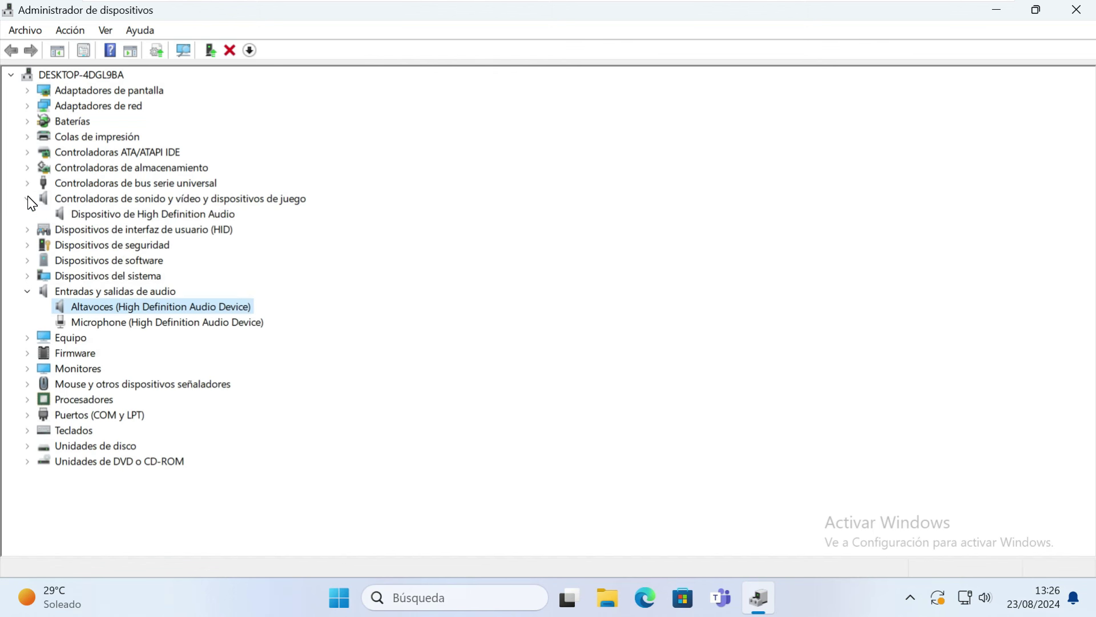
click(80, 213)
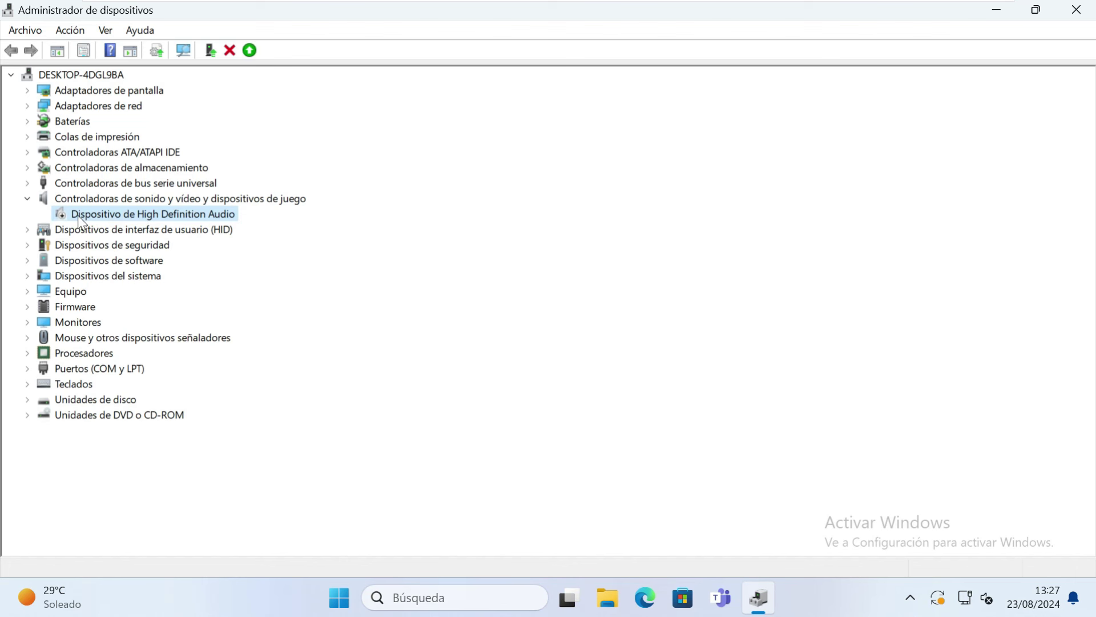
right_click(107, 215)
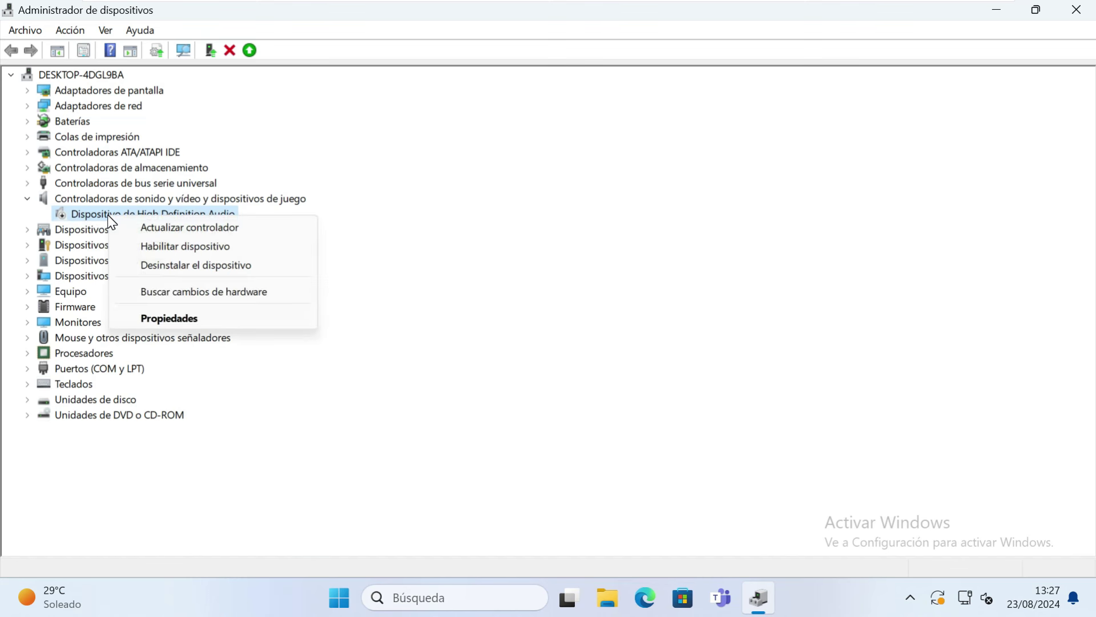
click(146, 246)
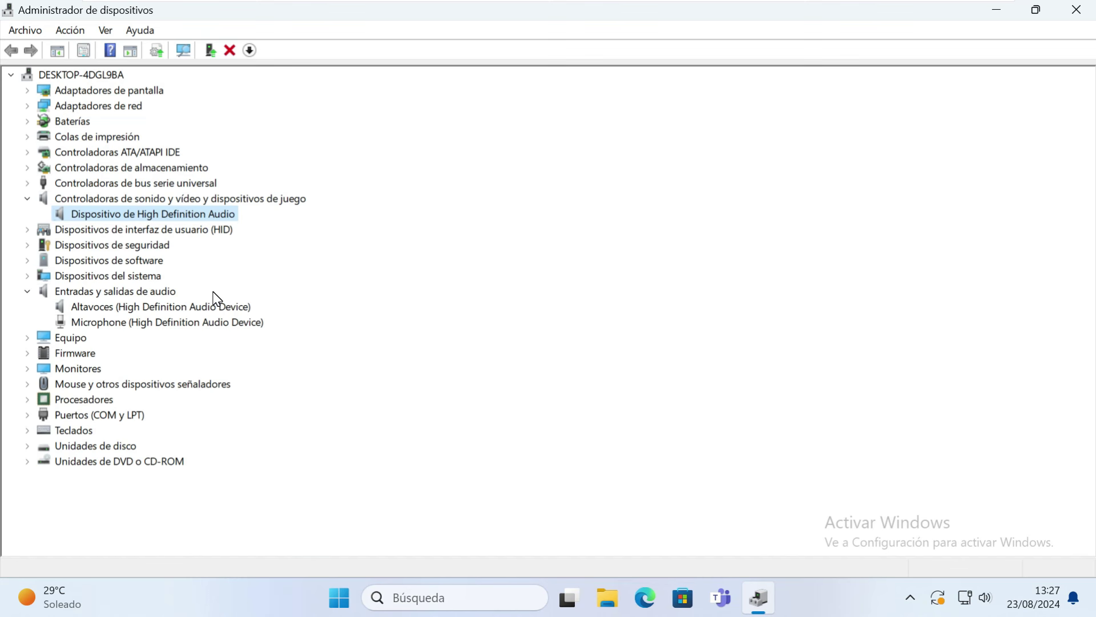
Run an automatic driver search for Dispositivo de High Definition Audio and close the update wizard.
right_click(123, 220)
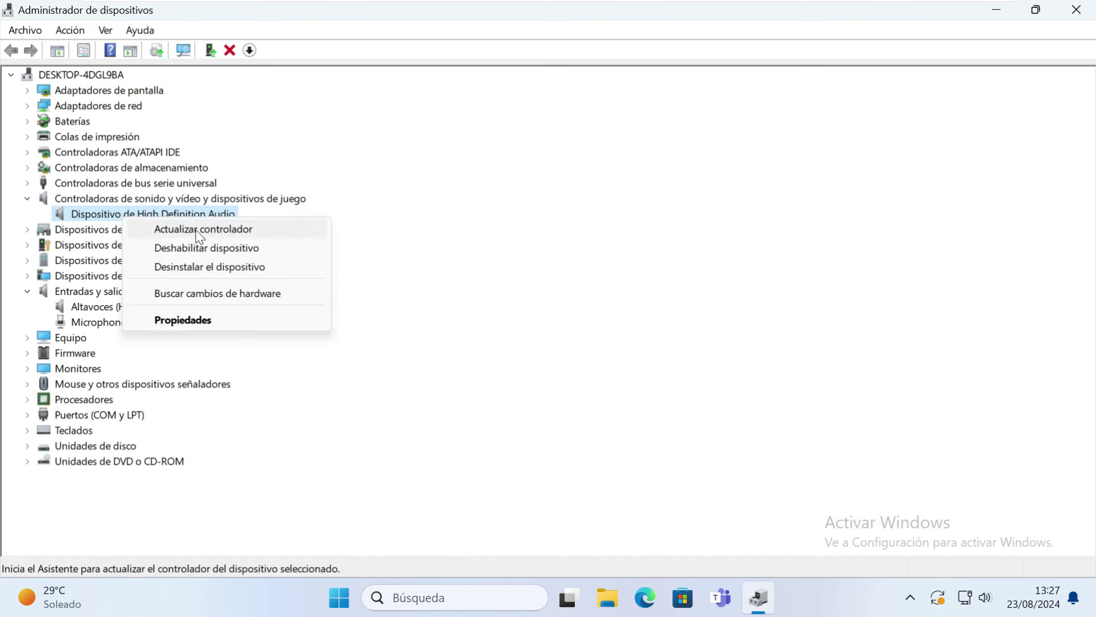
click(246, 232)
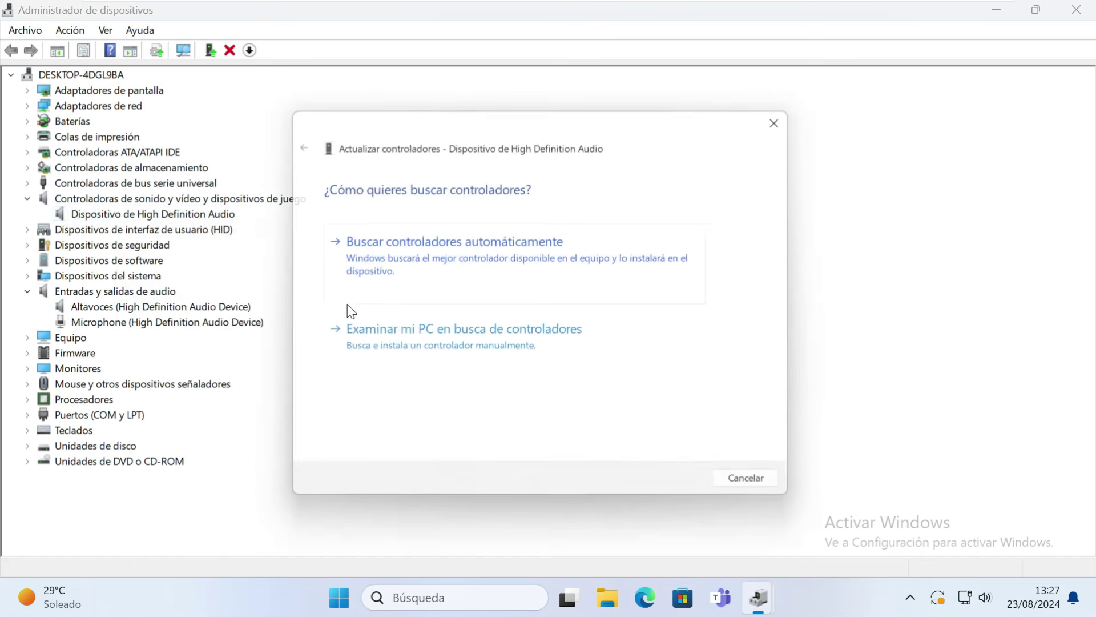
click(429, 249)
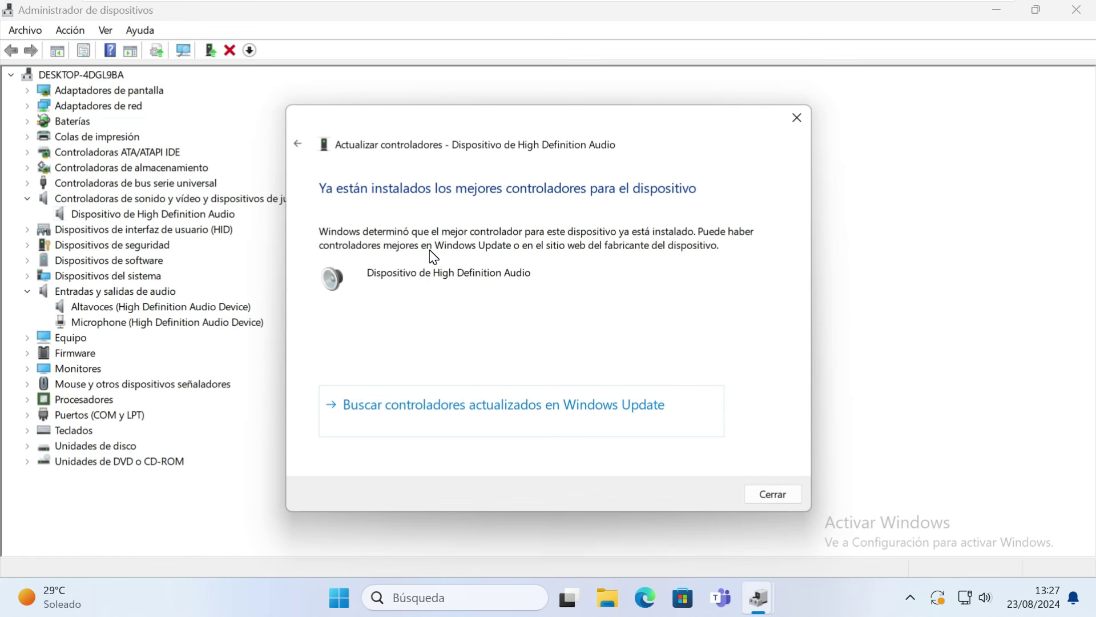
click(757, 495)
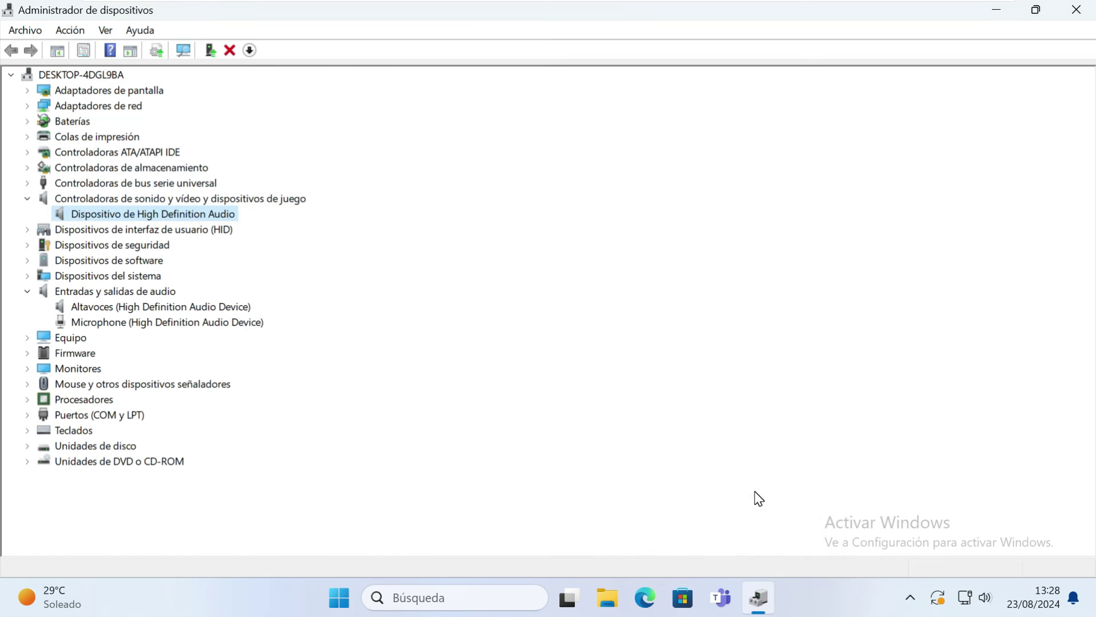
Turn on the display of hidden devices in the device list.
click(194, 306)
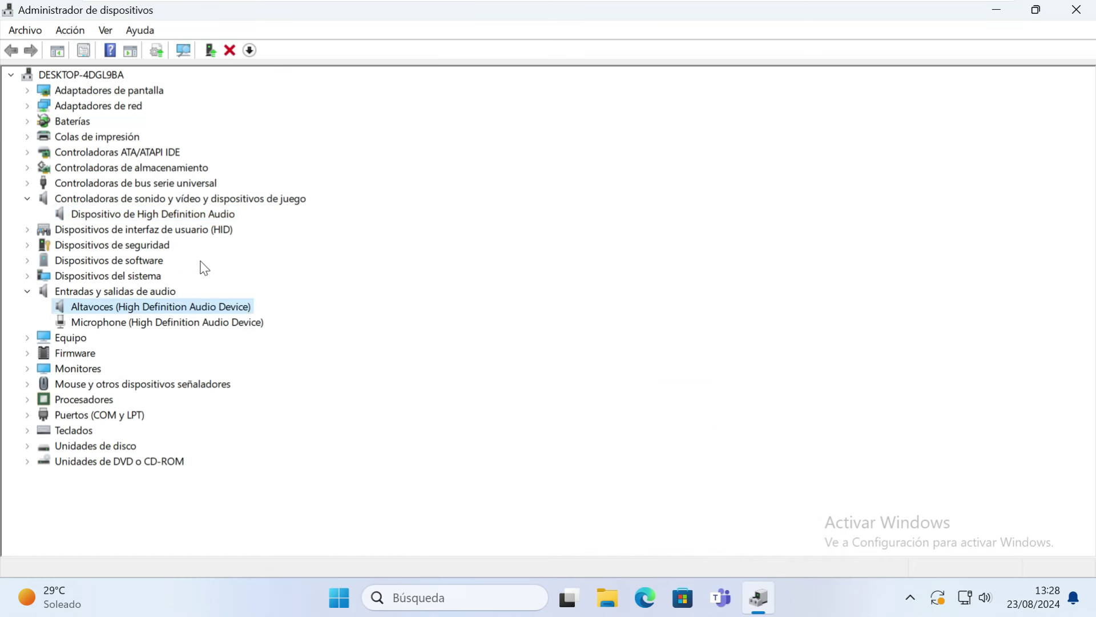
click(210, 215)
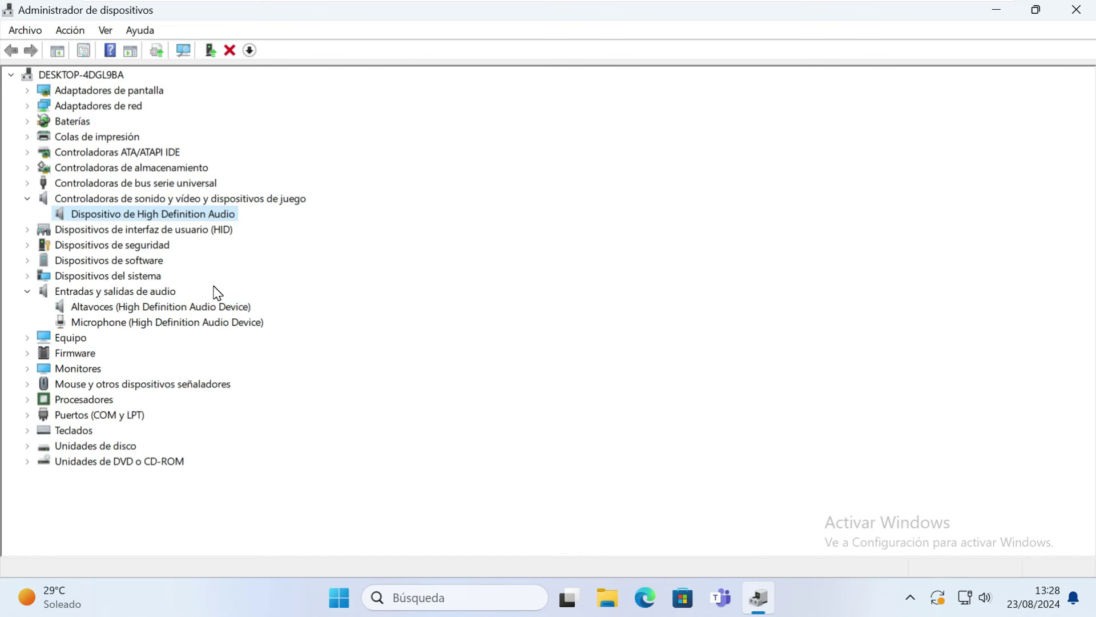
click(107, 35)
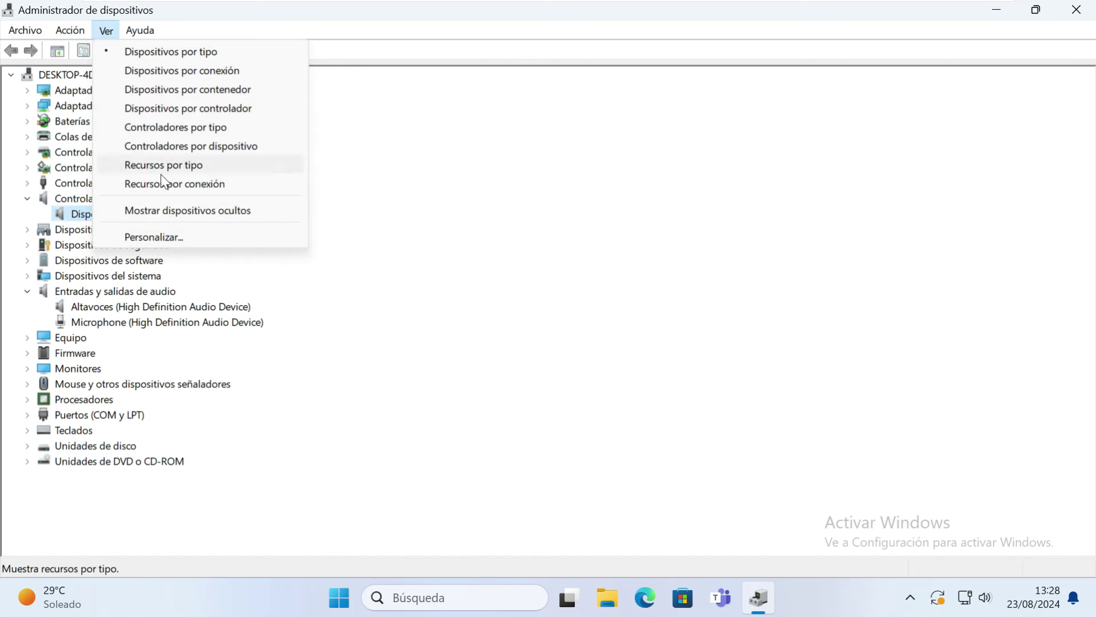
click(145, 215)
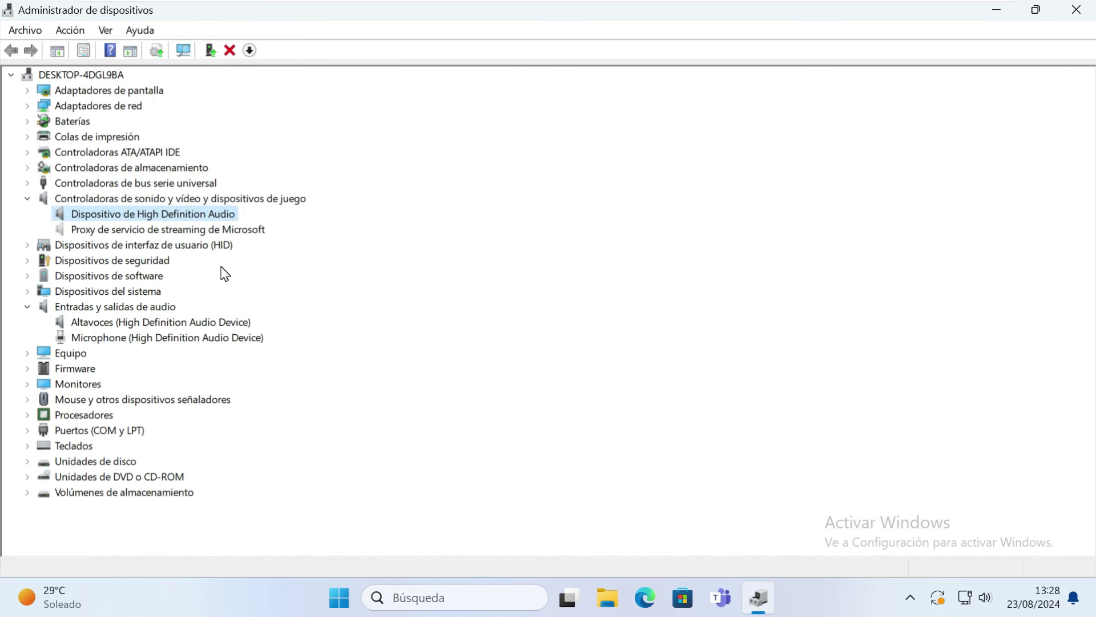
Examine the sound controllers and Altavoces in the expanded list, and check that the hidden devices option is enabled.
click(133, 230)
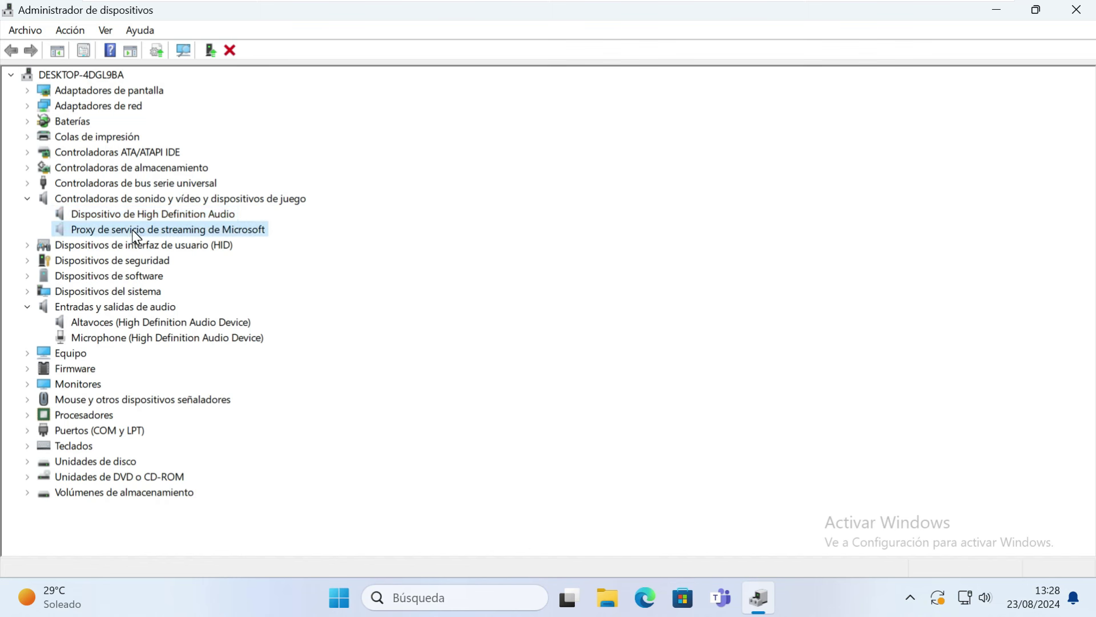
click(154, 219)
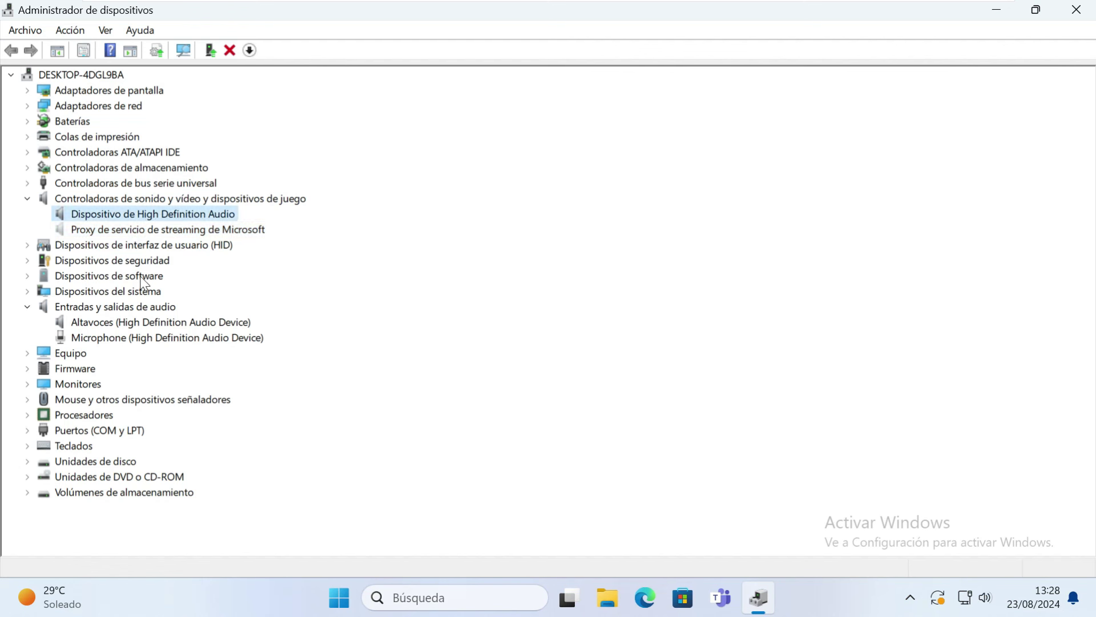
click(145, 320)
click(177, 215)
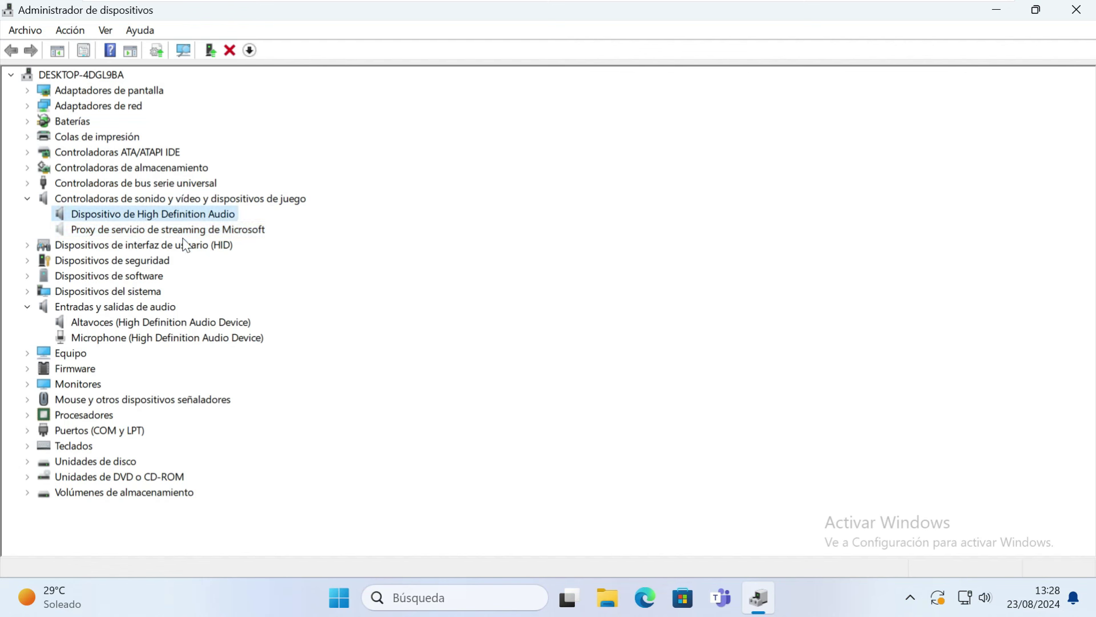
click(206, 324)
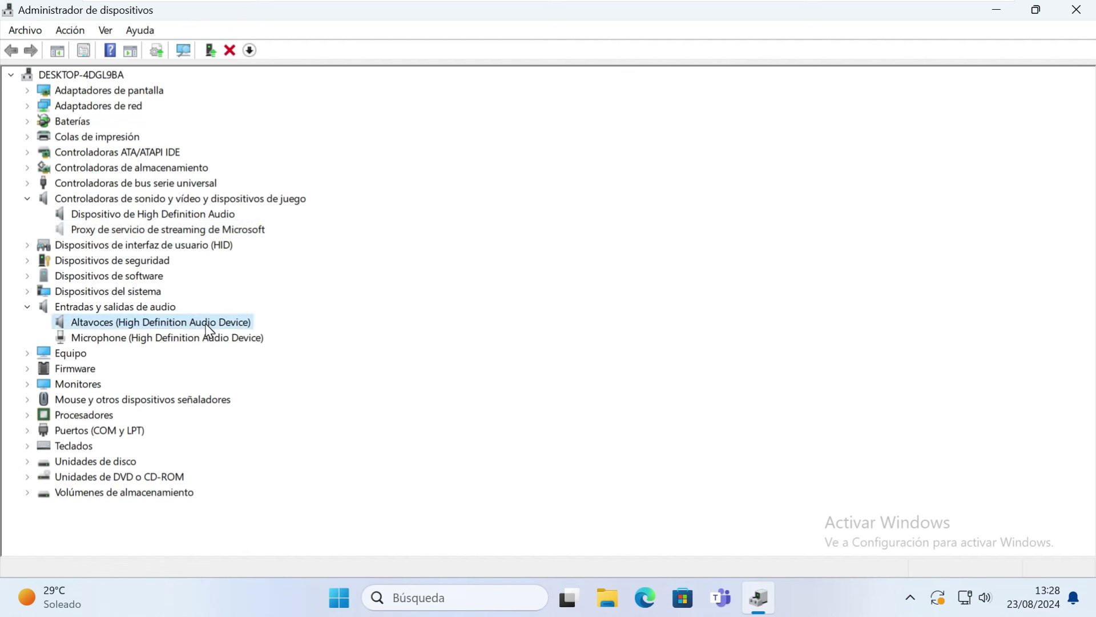
click(103, 31)
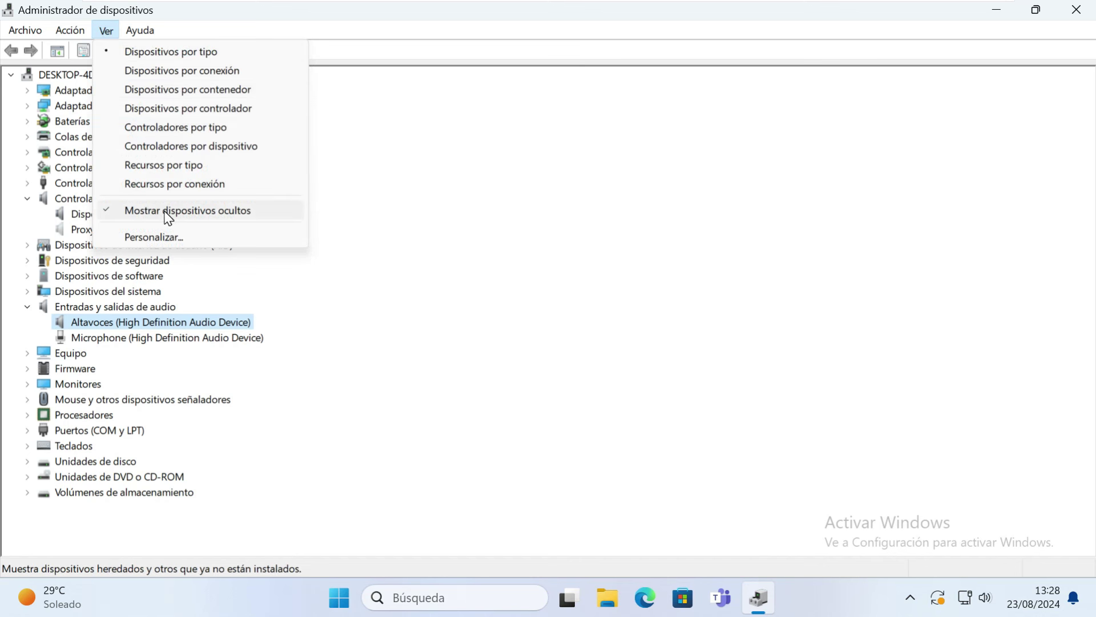
click(323, 304)
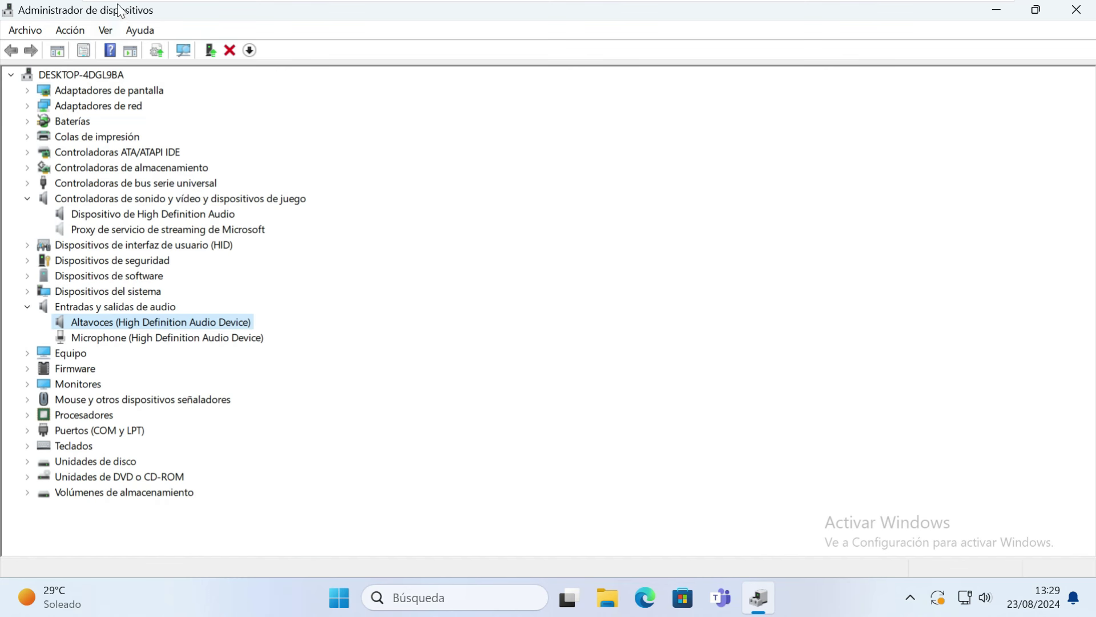
Scan the computer for hardware changes and check the High Definition Audio device and Altavoces in the device list.
click(70, 30)
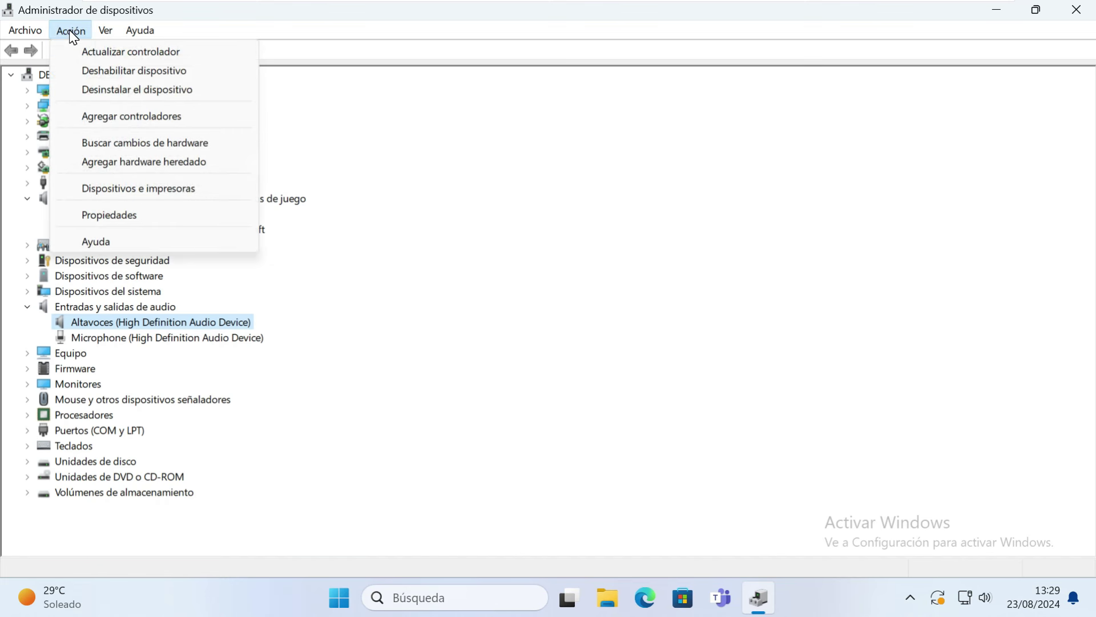
click(147, 150)
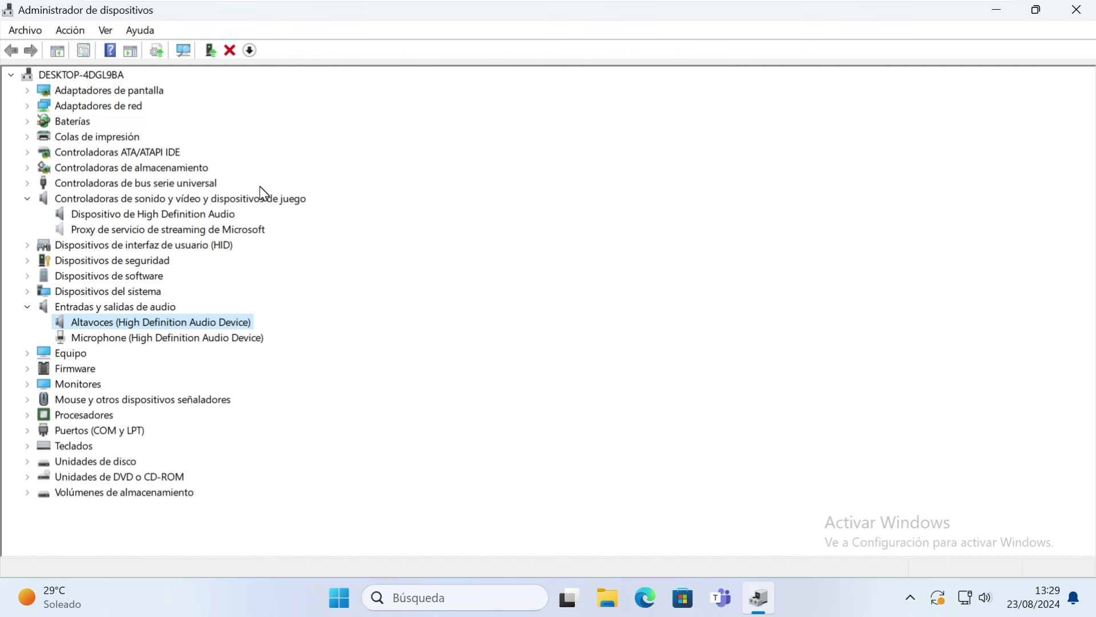
click(227, 216)
click(213, 326)
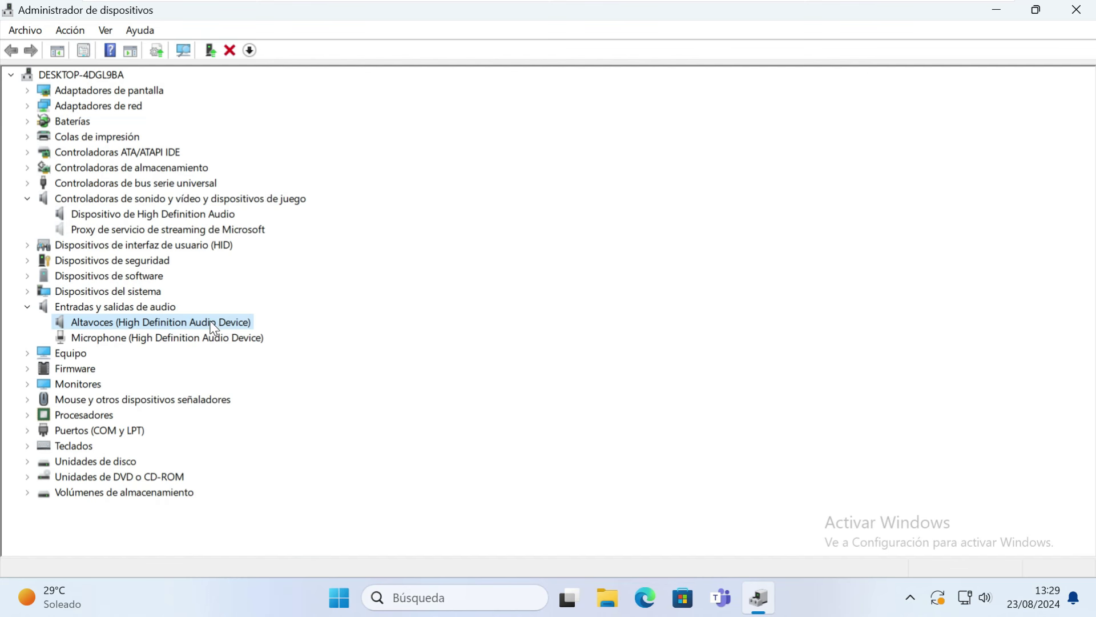
Examine the actions available for Controladora de High Definition Audio under Dispositivos del sistema, and collapse that category.
click(32, 291)
scroll(99, 186, down, 20)
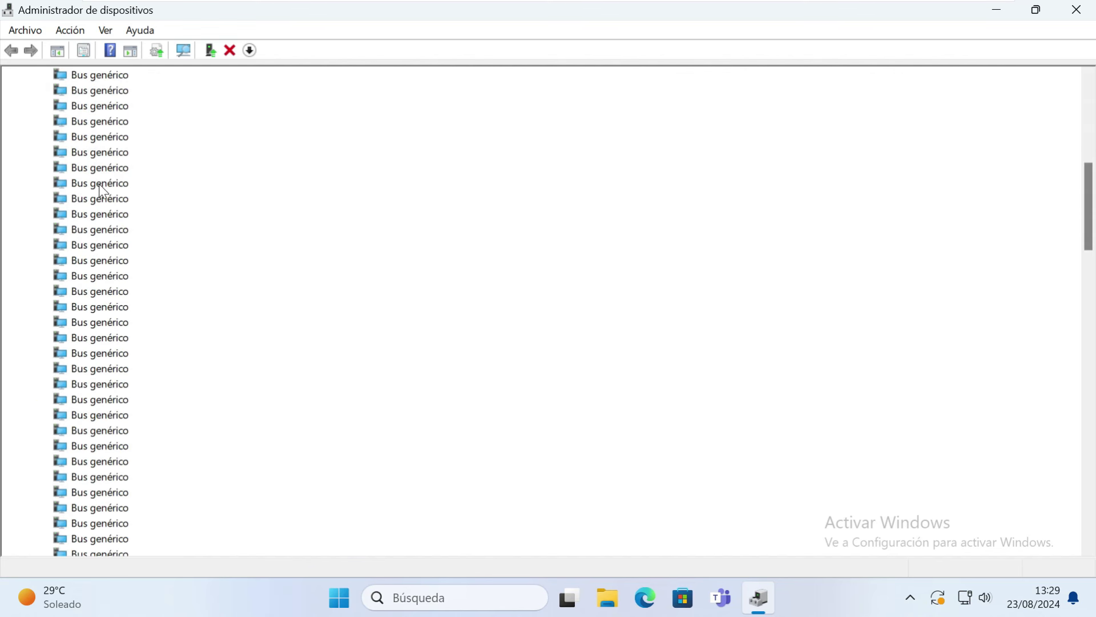
scroll(99, 184, down, 4)
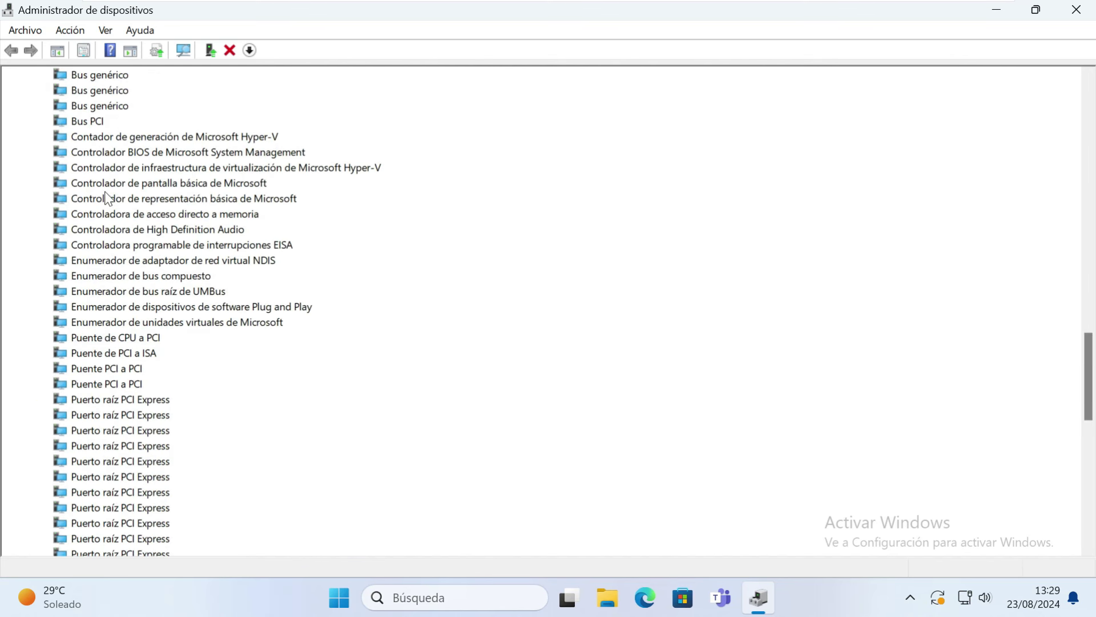
click(153, 231)
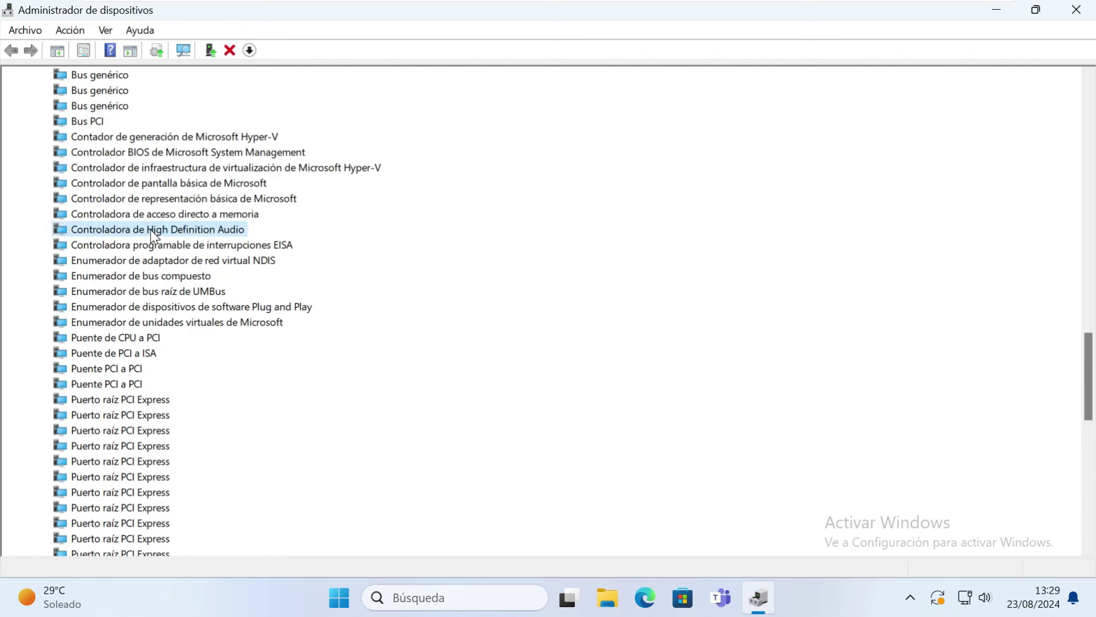
right_click(153, 233)
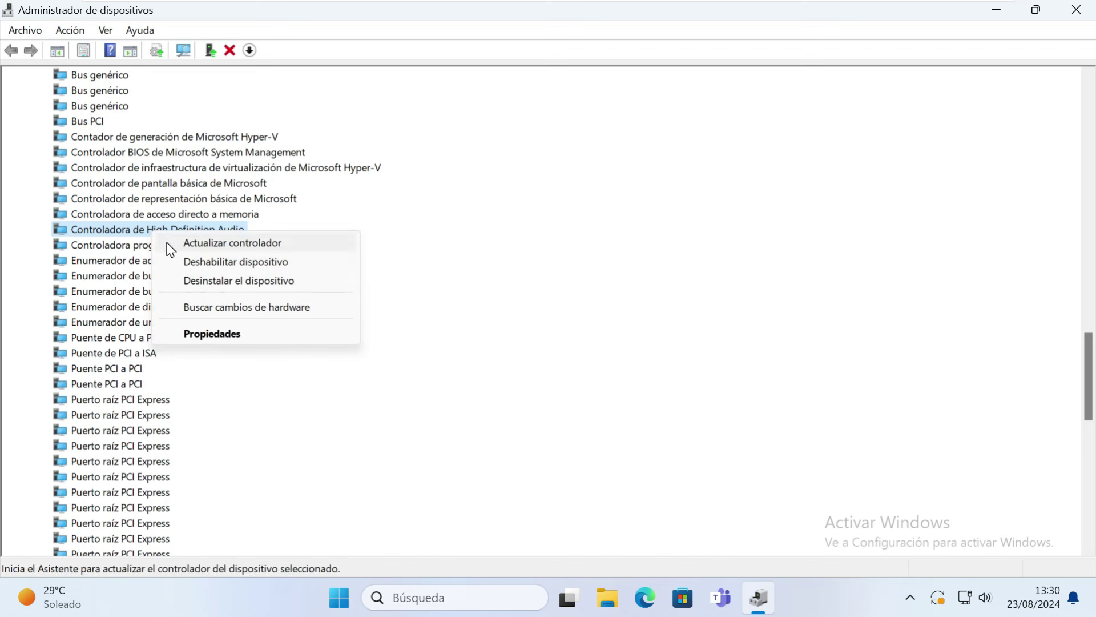
click(481, 256)
scroll(455, 306, up, 20)
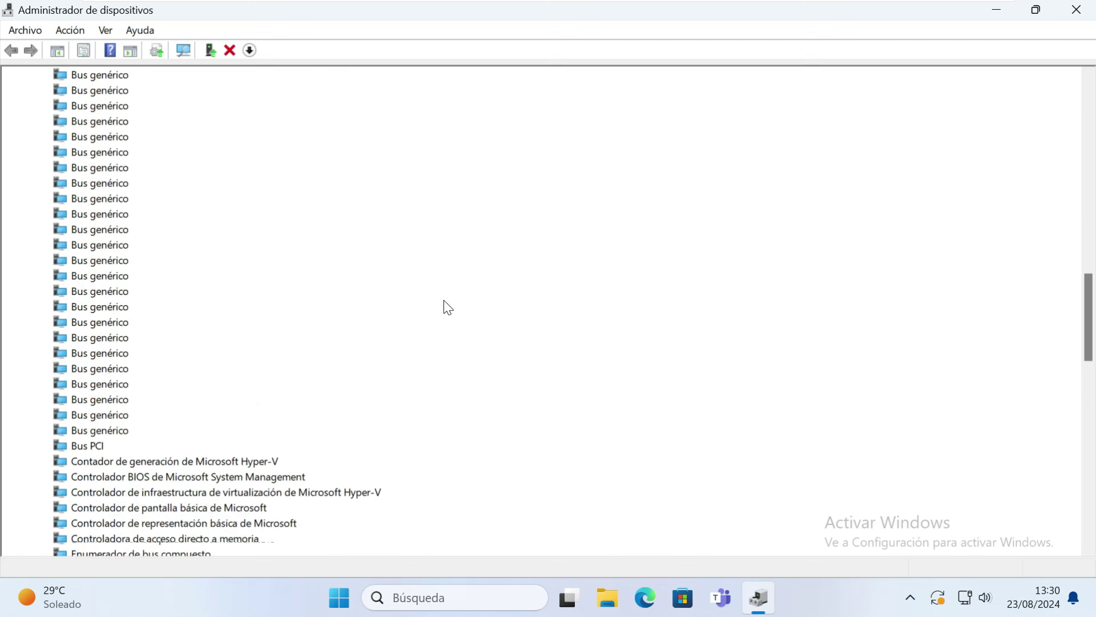
scroll(427, 309, up, 10)
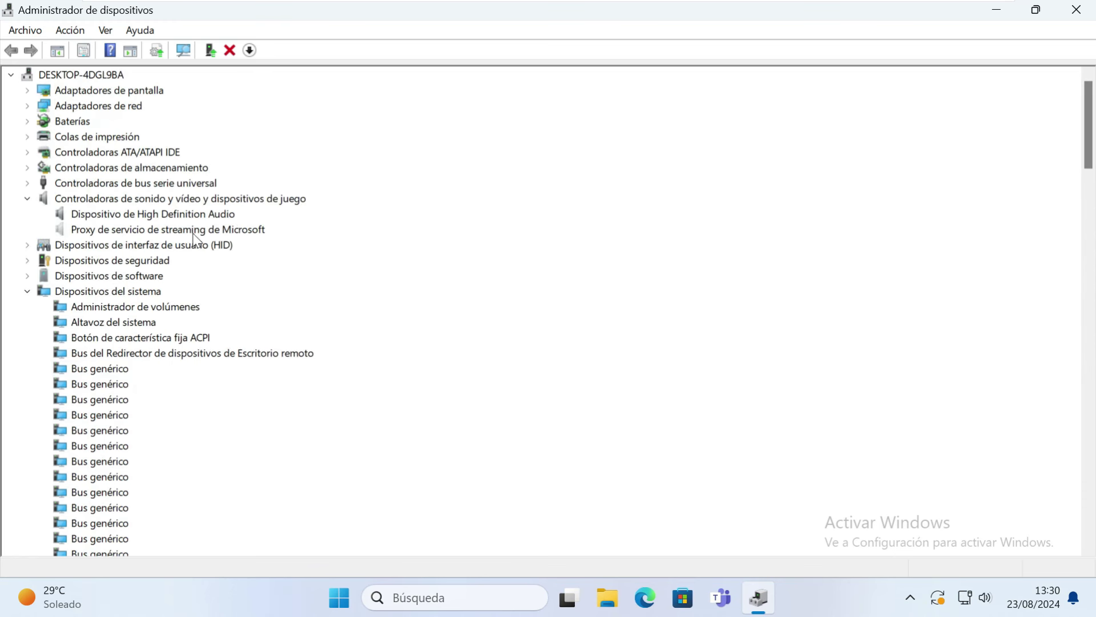
double_click(50, 290)
Uninstall Altavoces (High Definition Audio Device) from Entradas y salidas de audio and confirm its removal.
click(177, 217)
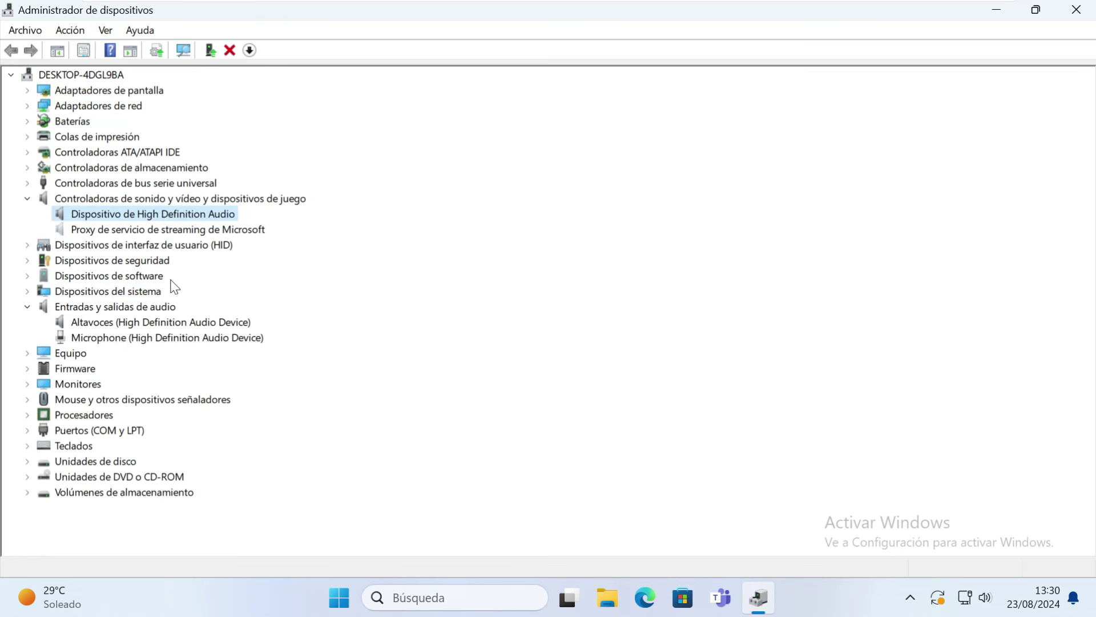
click(169, 324)
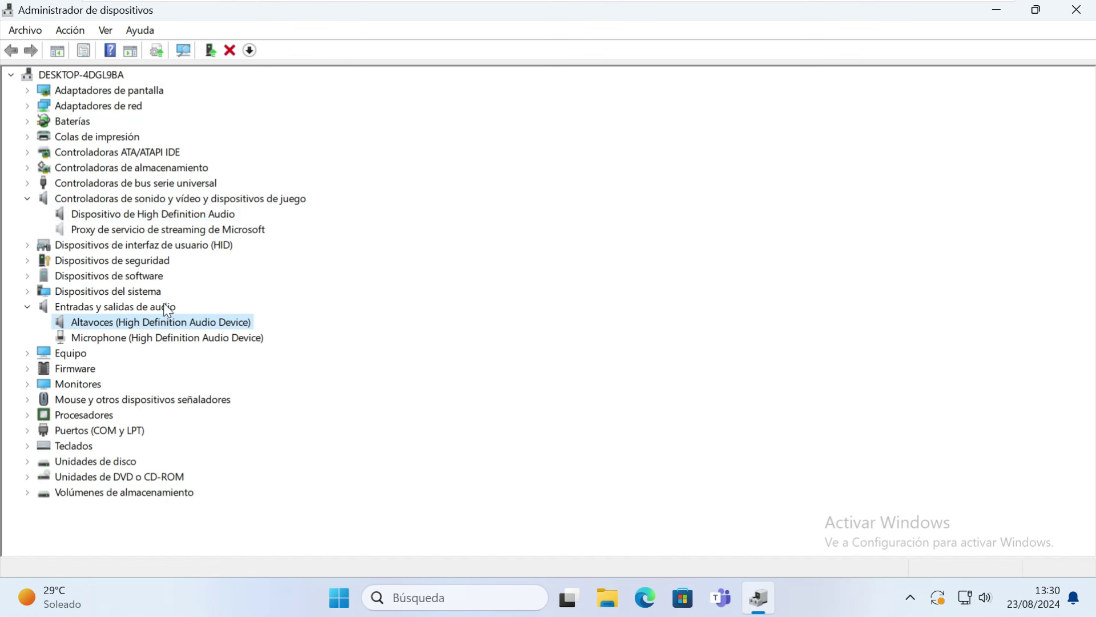
click(88, 216)
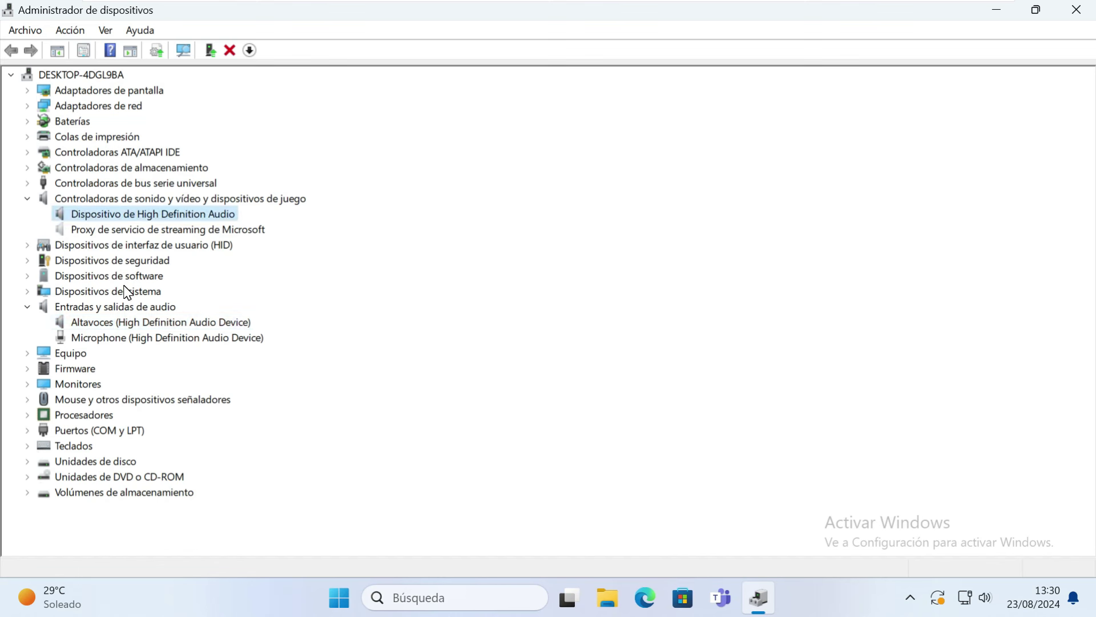
click(122, 324)
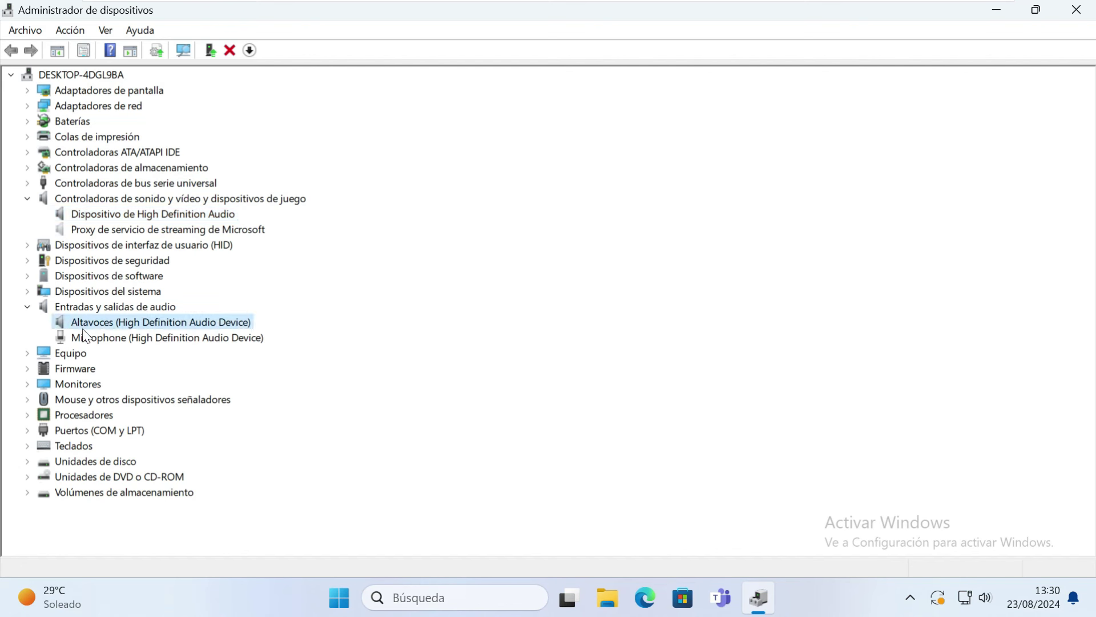
right_click(165, 326)
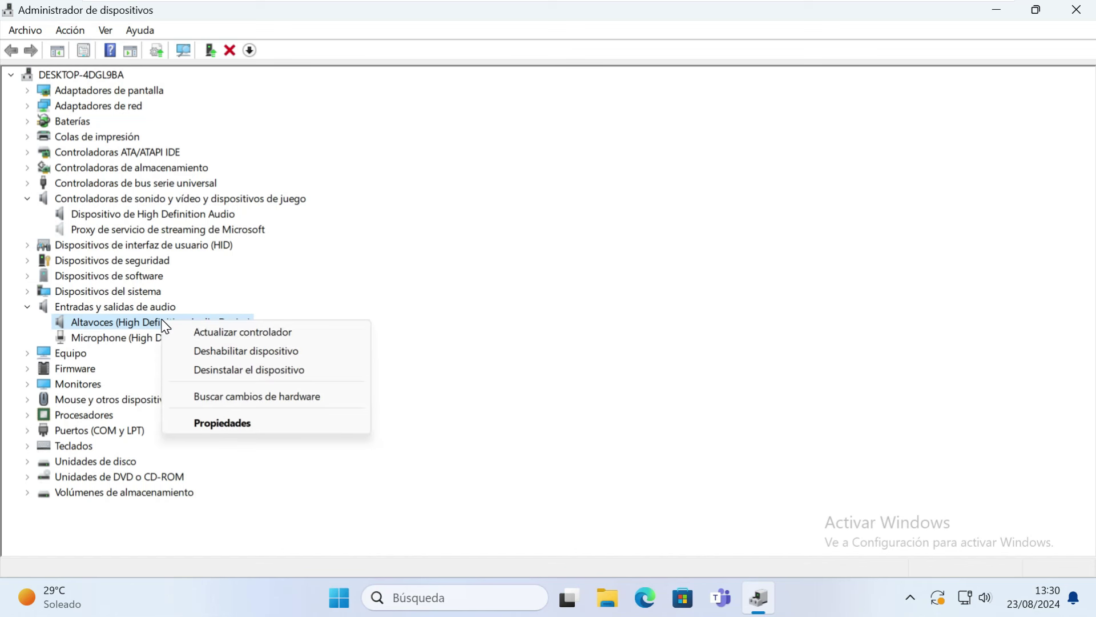
click(234, 372)
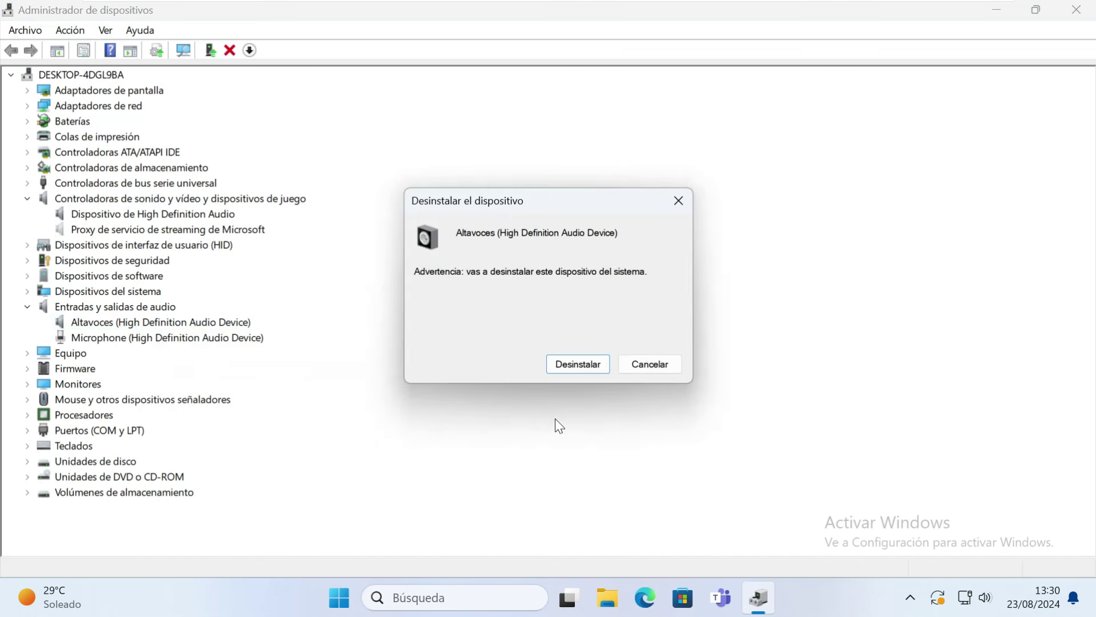
click(588, 371)
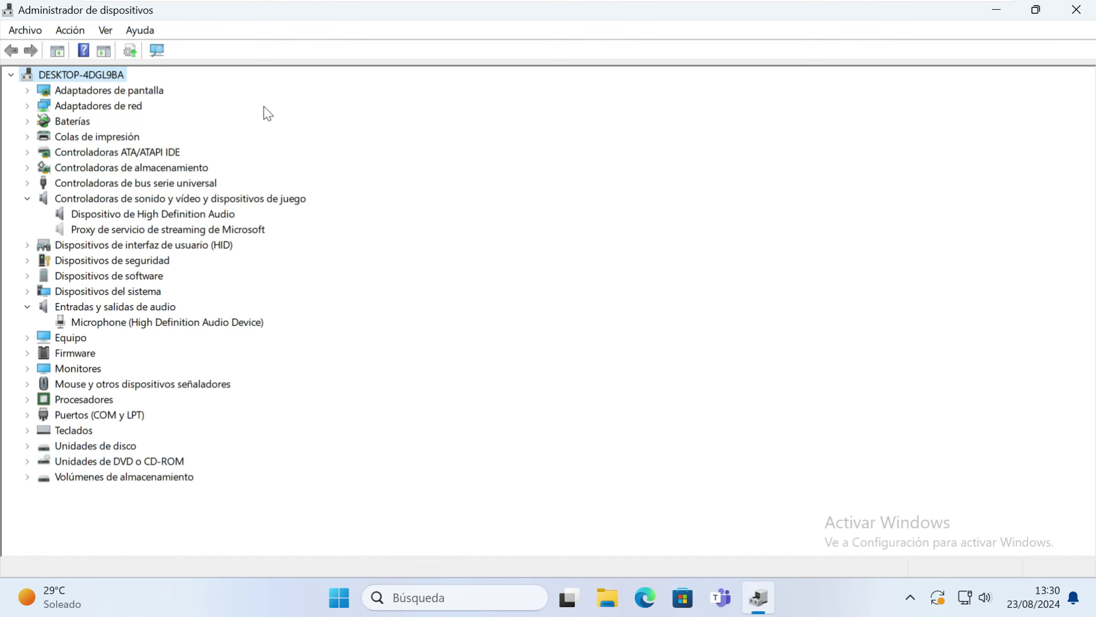
Start a new scan for hardware changes to redetect the uninstalled speakers.
click(72, 34)
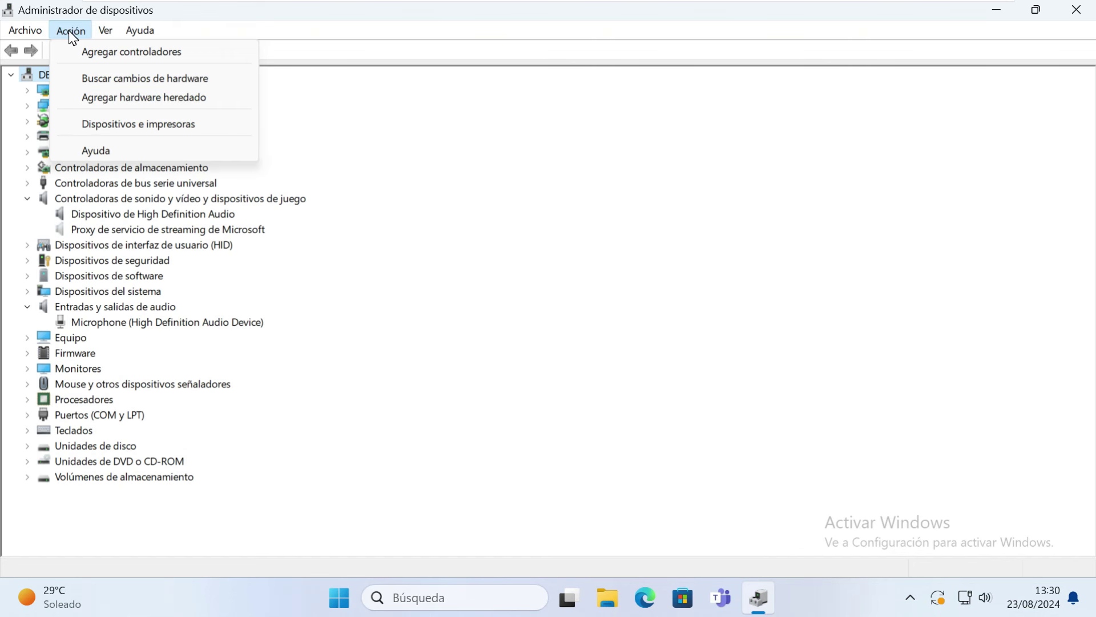